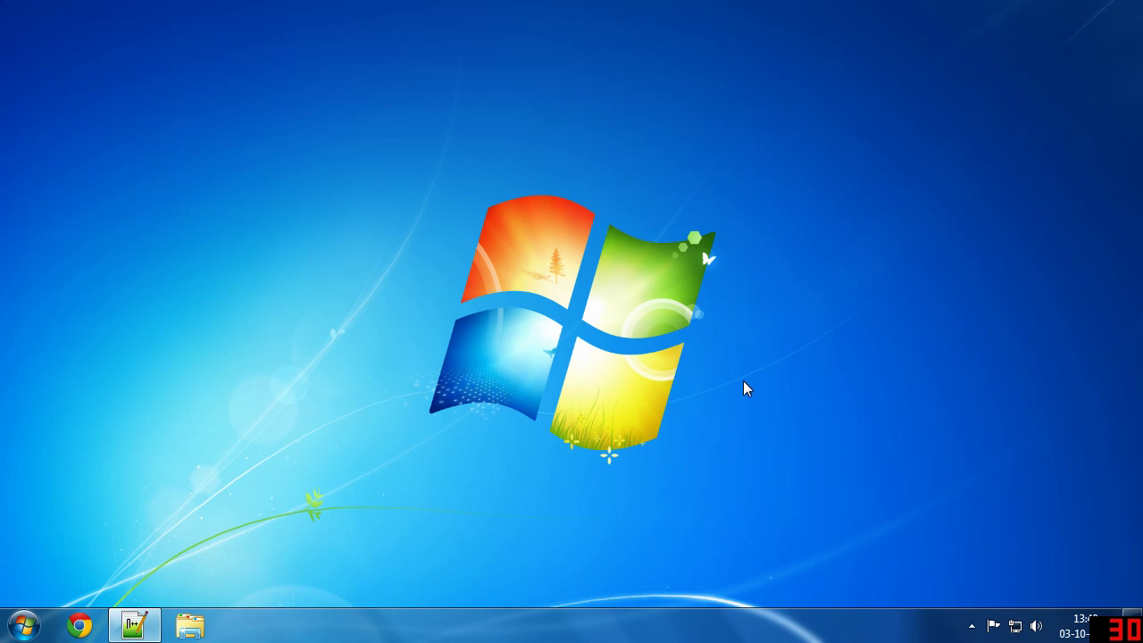
- Open Chrome and search the web for "windows7center dreamscene"
left_click(79, 625)
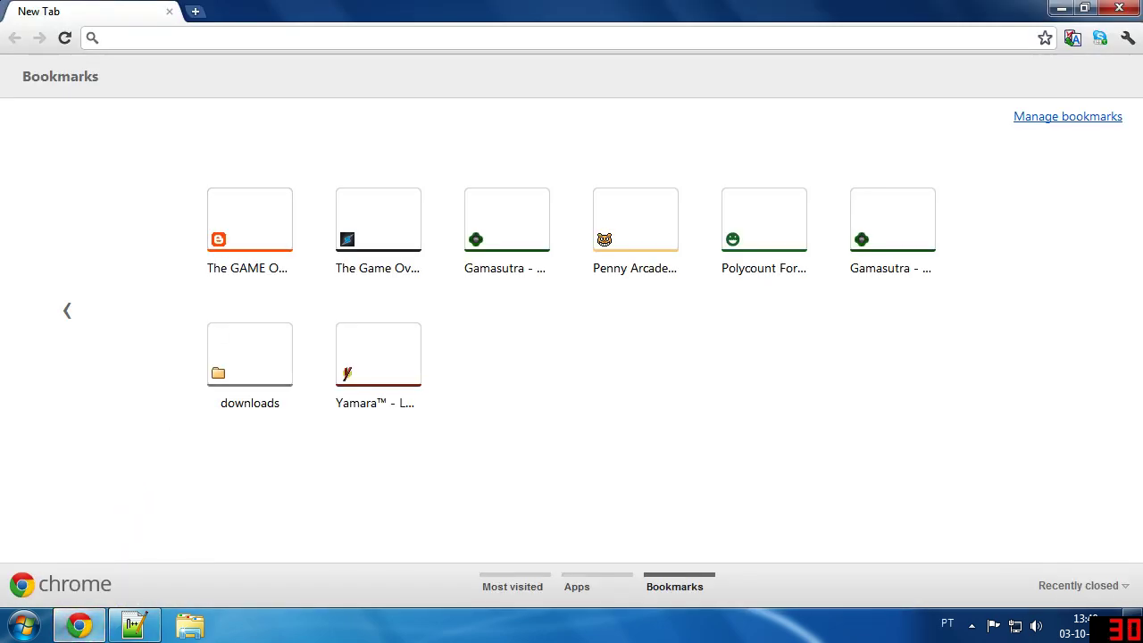
type("windows")
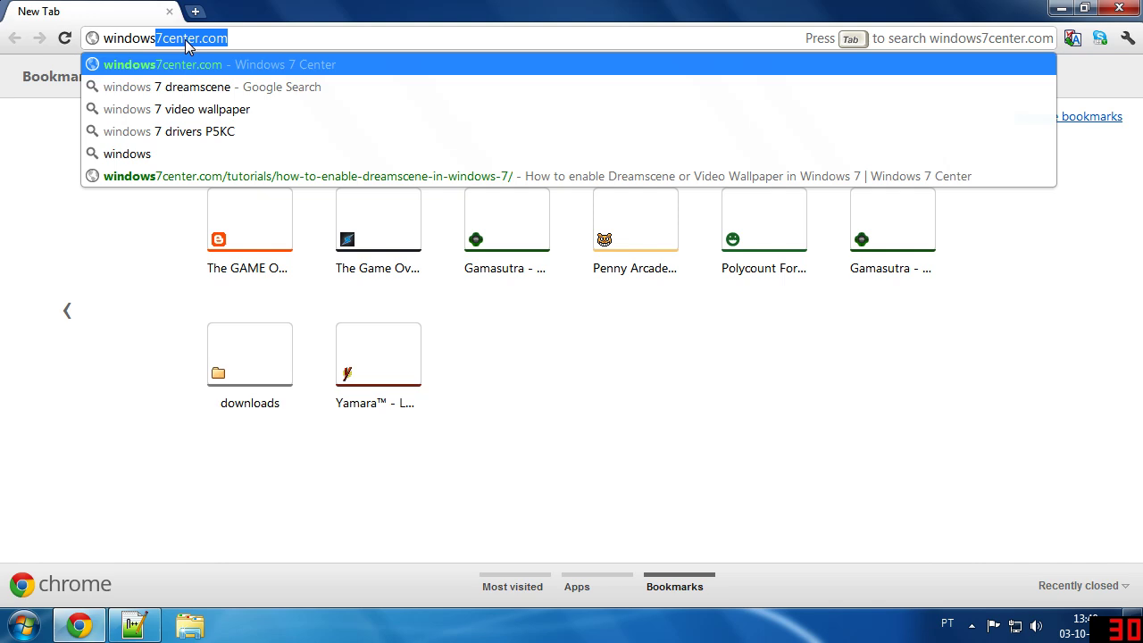
type("7center")
key("Delete")
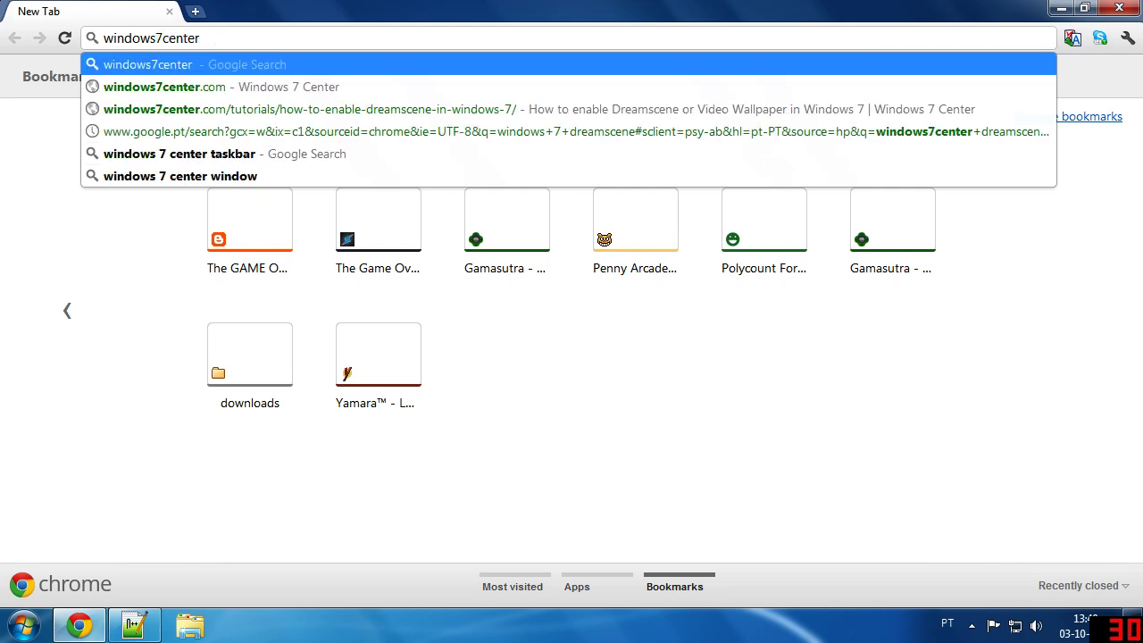
type("dreamscene")
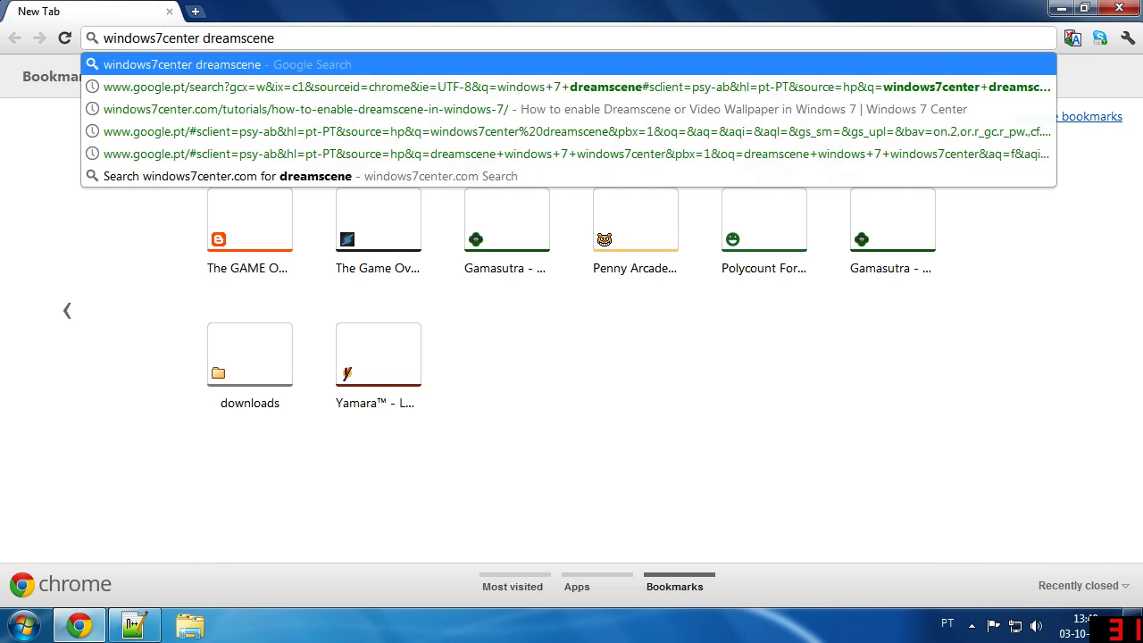
key("Return")
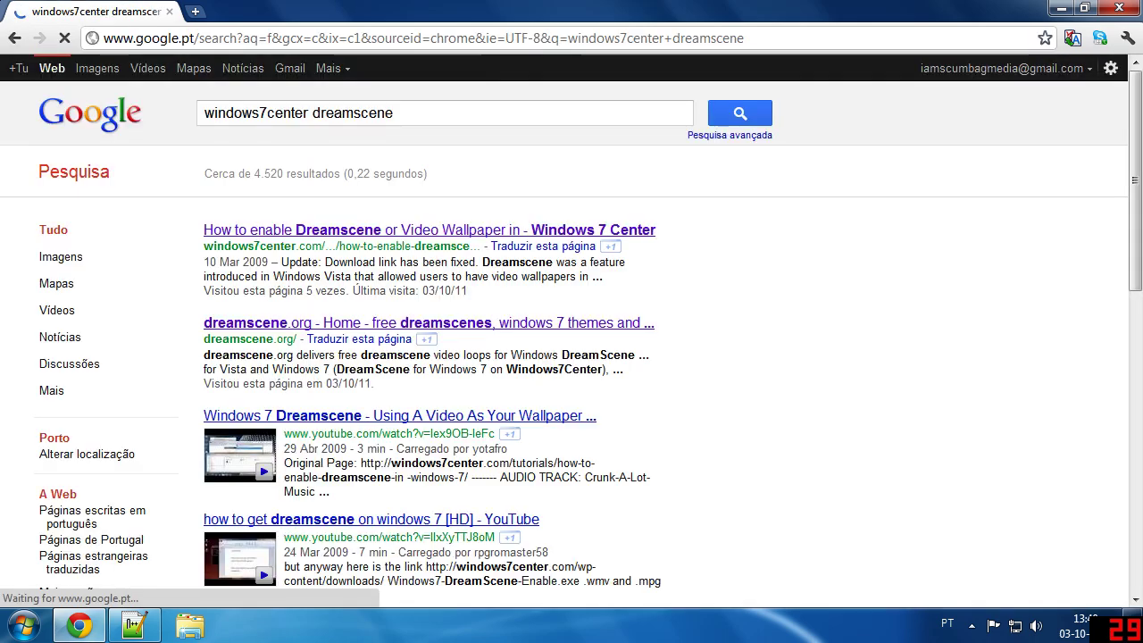
- Open the Windows 7 Center article on enabling Dreamscene and highlight the Aero requirement in installation step 1
mouse_move(241, 240)
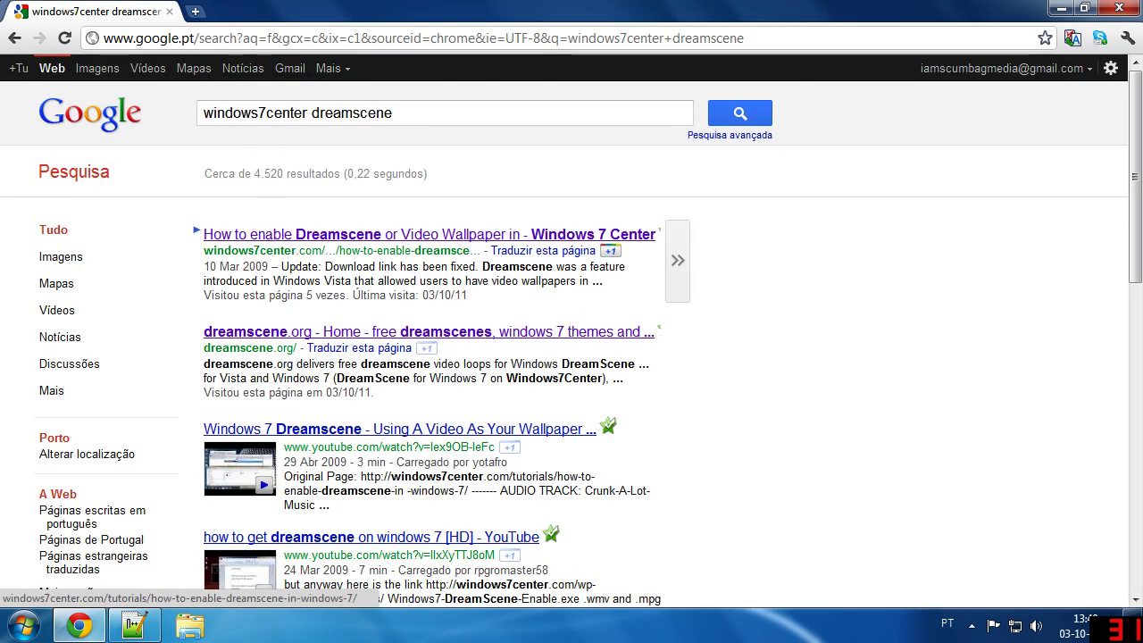
left_click_drag(206, 250, 297, 268)
left_click(306, 243)
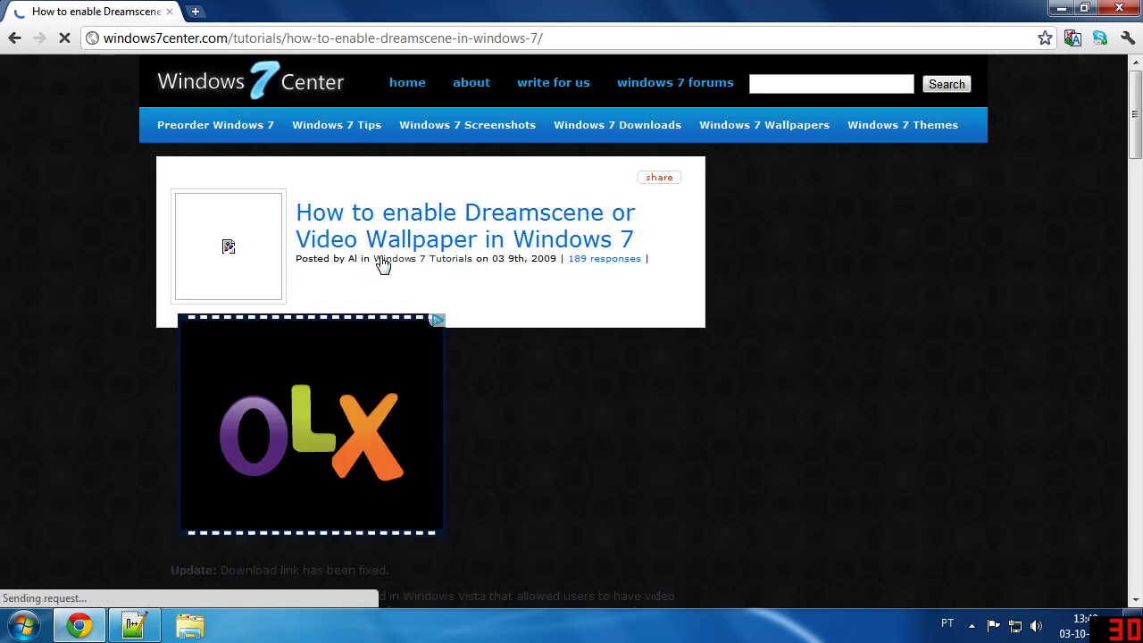
scroll(382, 264, "down", 6)
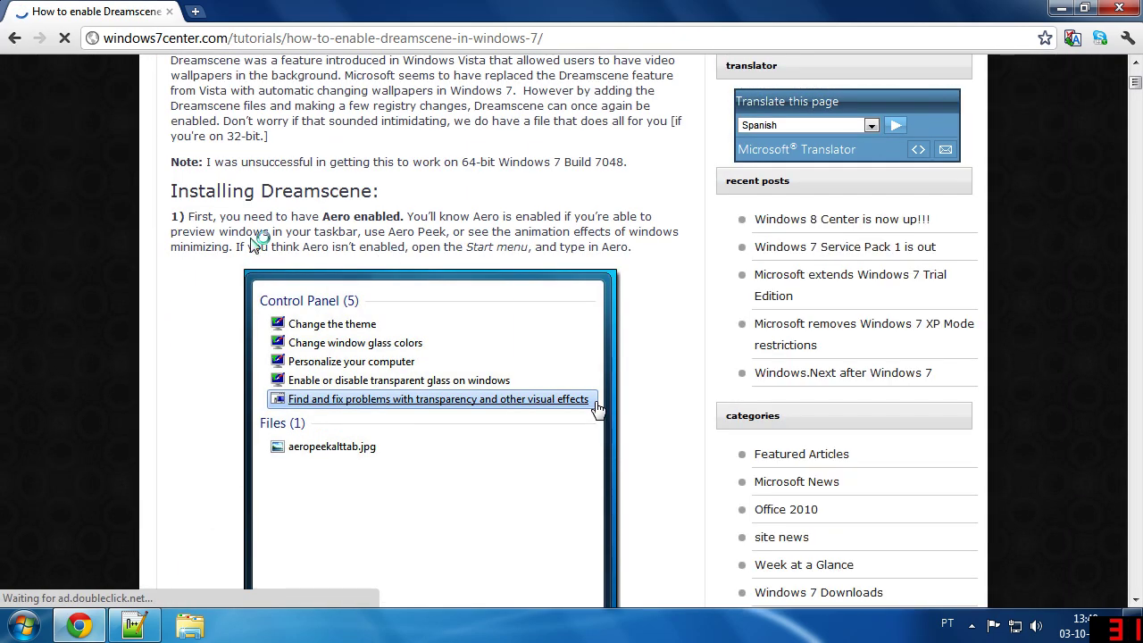
left_click_drag(188, 216, 393, 216)
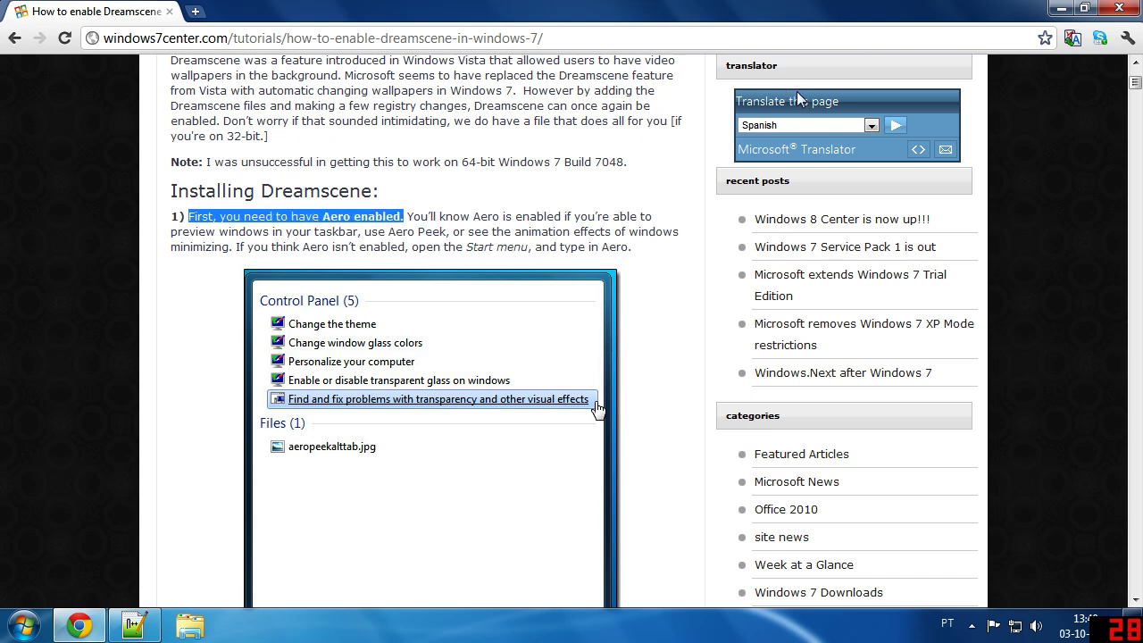
- Minimize the browser, check Aero with the Flip 3D window switcher, and review the Aero themes in Personalization before closing it
left_click(1060, 11)
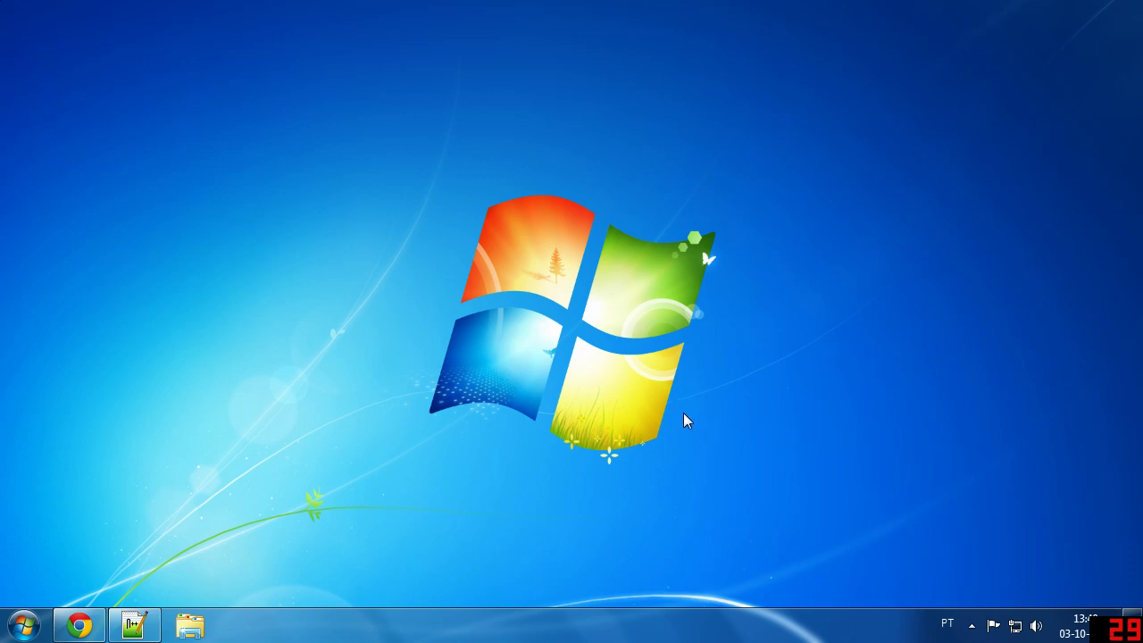
key("super+Tab")
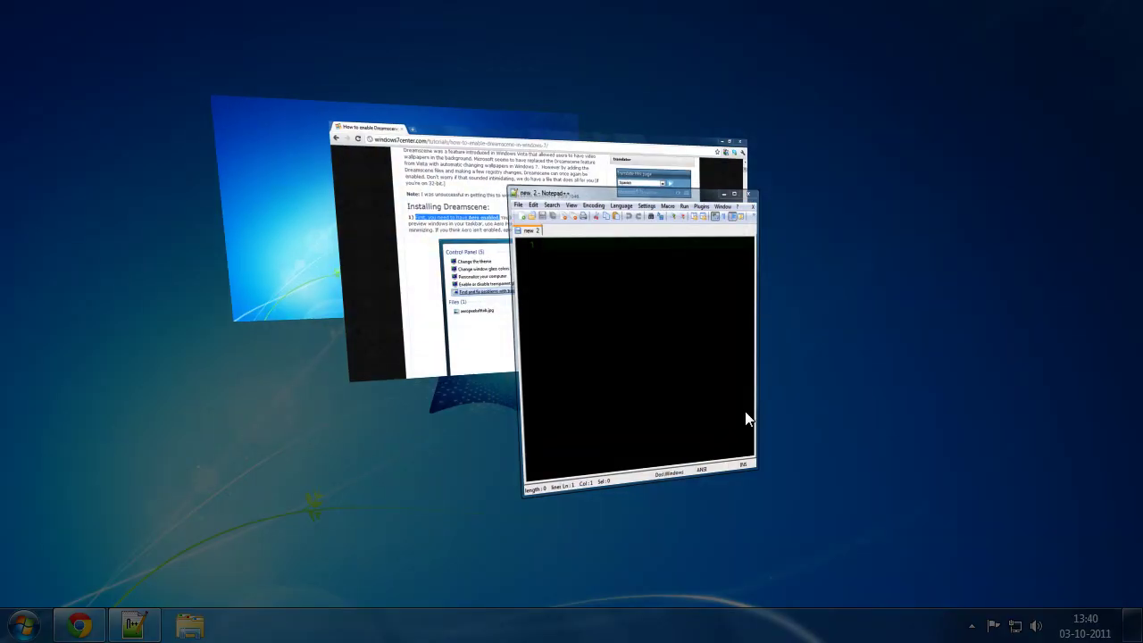
key("super+Tab")
key("super+Tab")
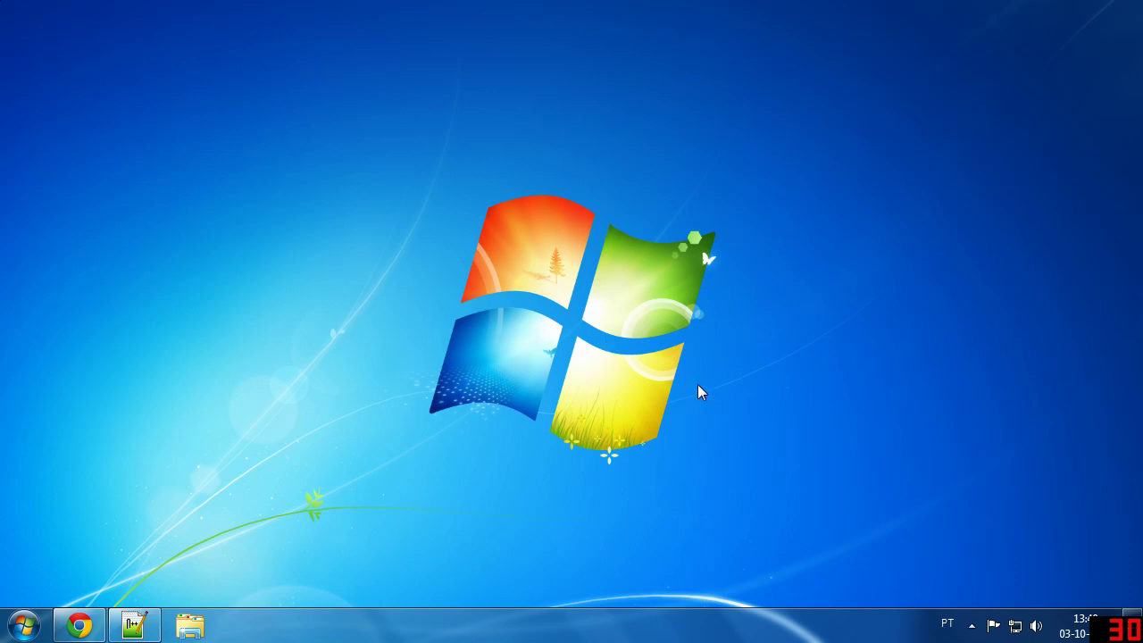
right_click(728, 366)
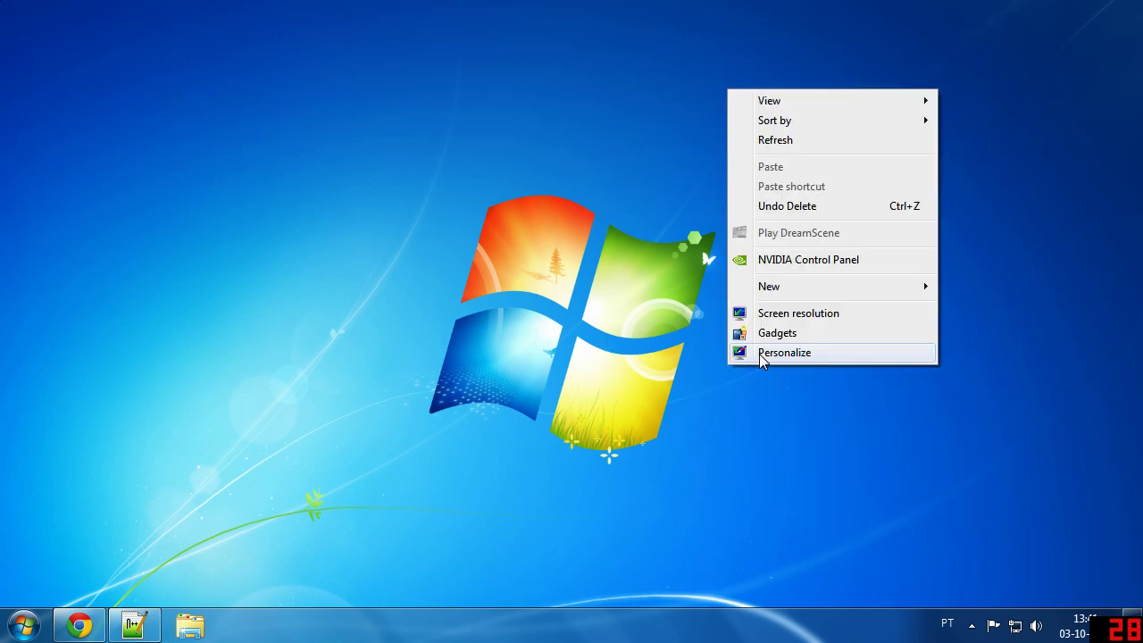
left_click(763, 354)
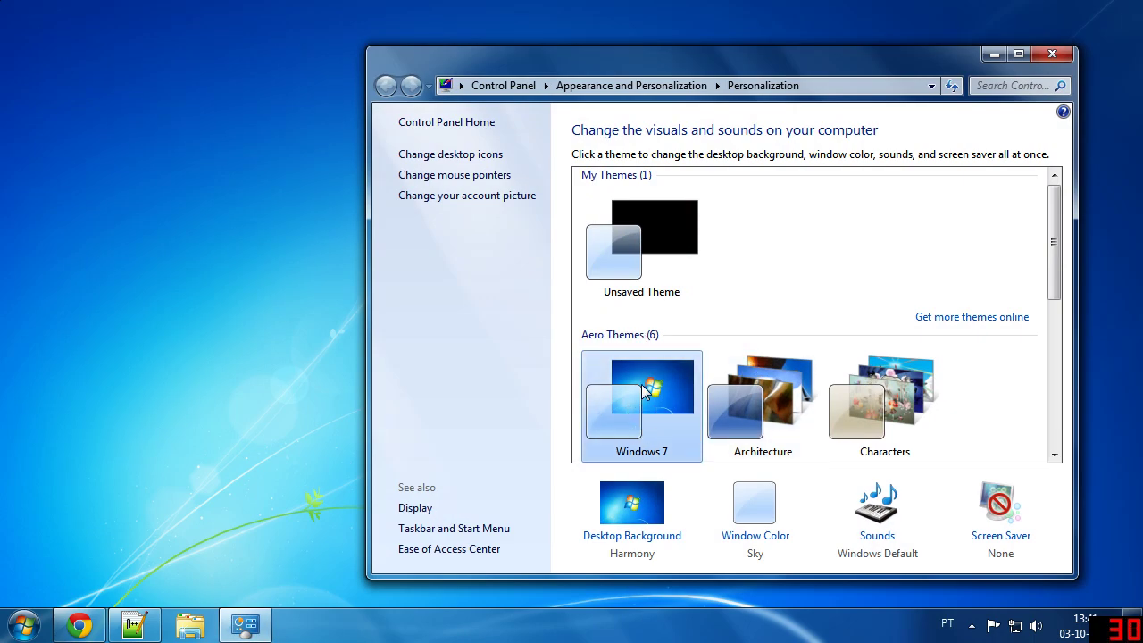
left_click(1052, 53)
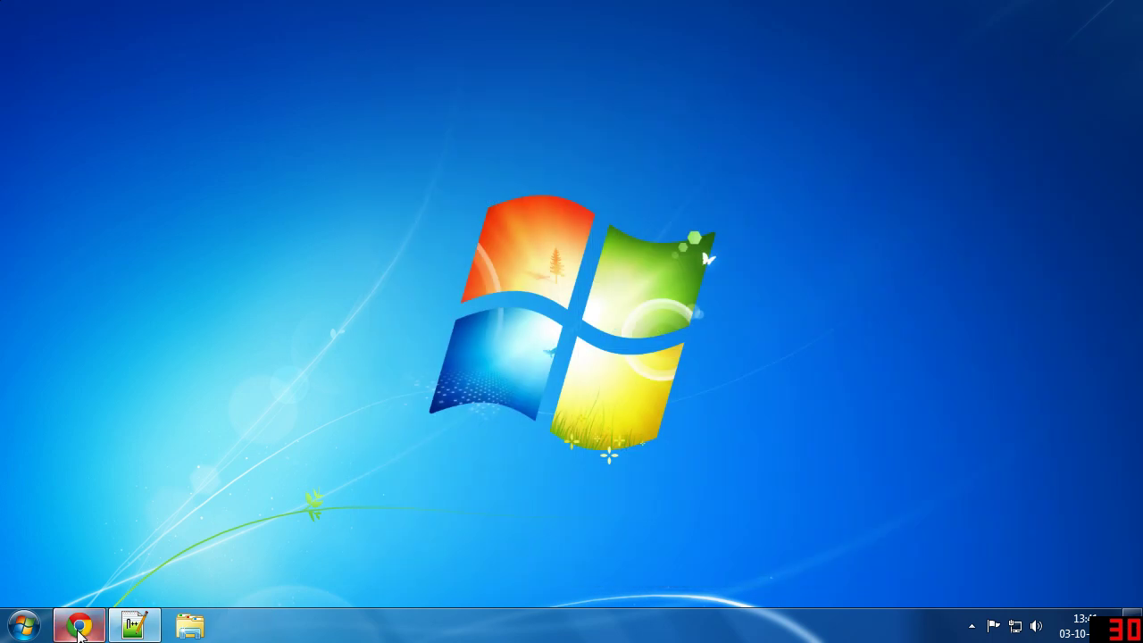
- Return to the Dreamscene article in Chrome and read the 32-bit and 64-bit patch instructions in step 2
left_click(79, 625)
scroll(494, 232, "down", 6)
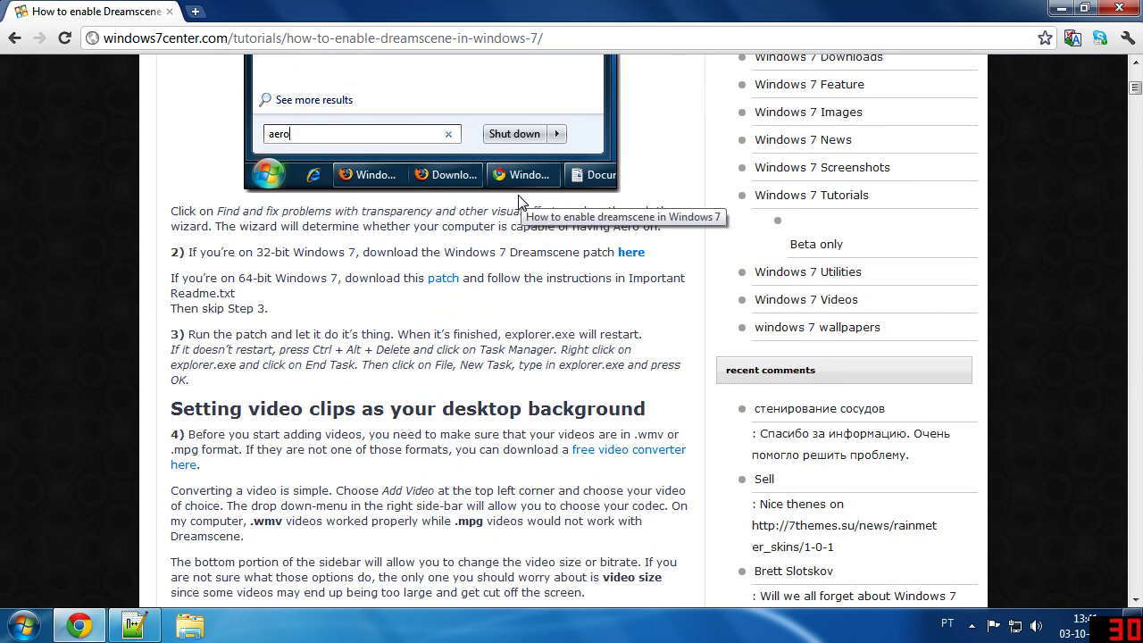
left_click_drag(213, 253, 289, 253)
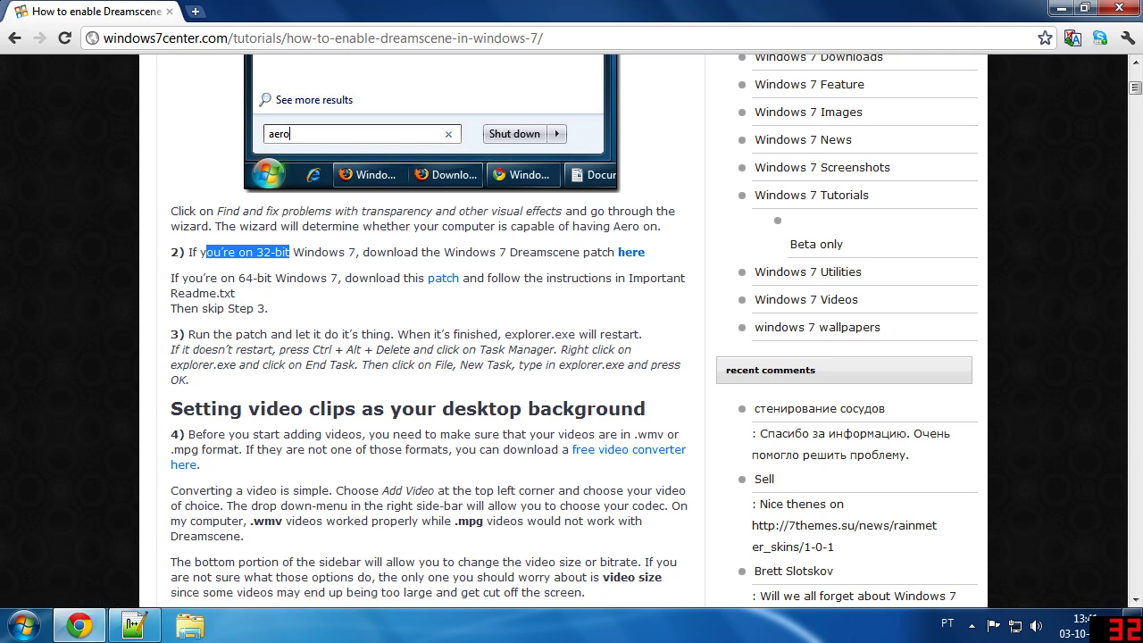
left_click_drag(184, 278, 220, 278)
left_click(255, 278)
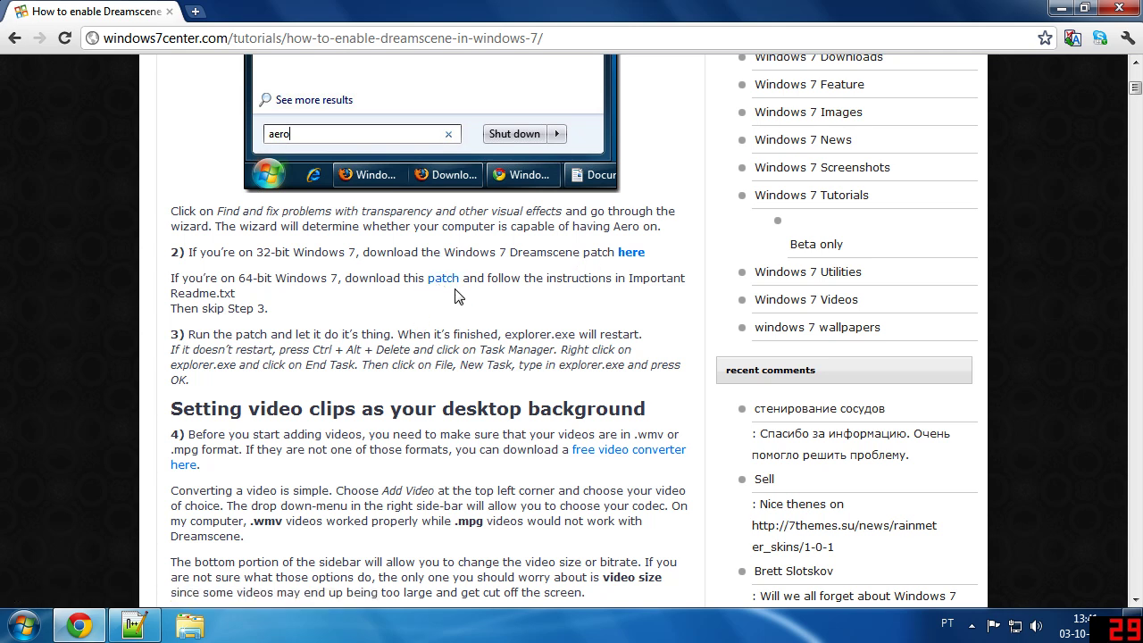
left_click_drag(587, 278, 657, 279)
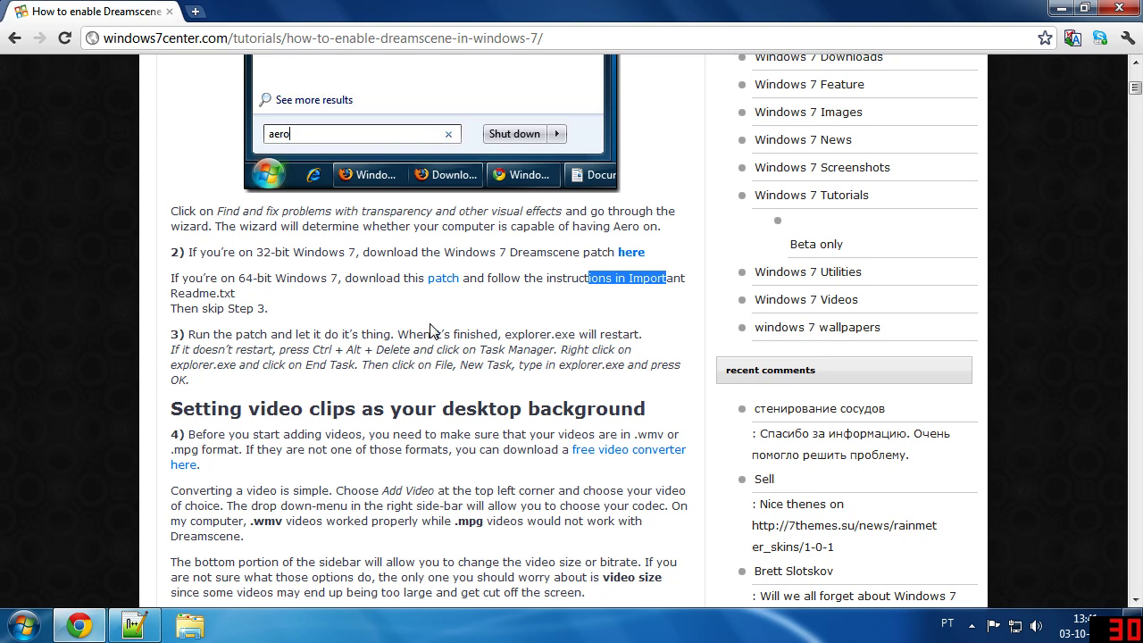
left_click_drag(177, 293, 223, 293)
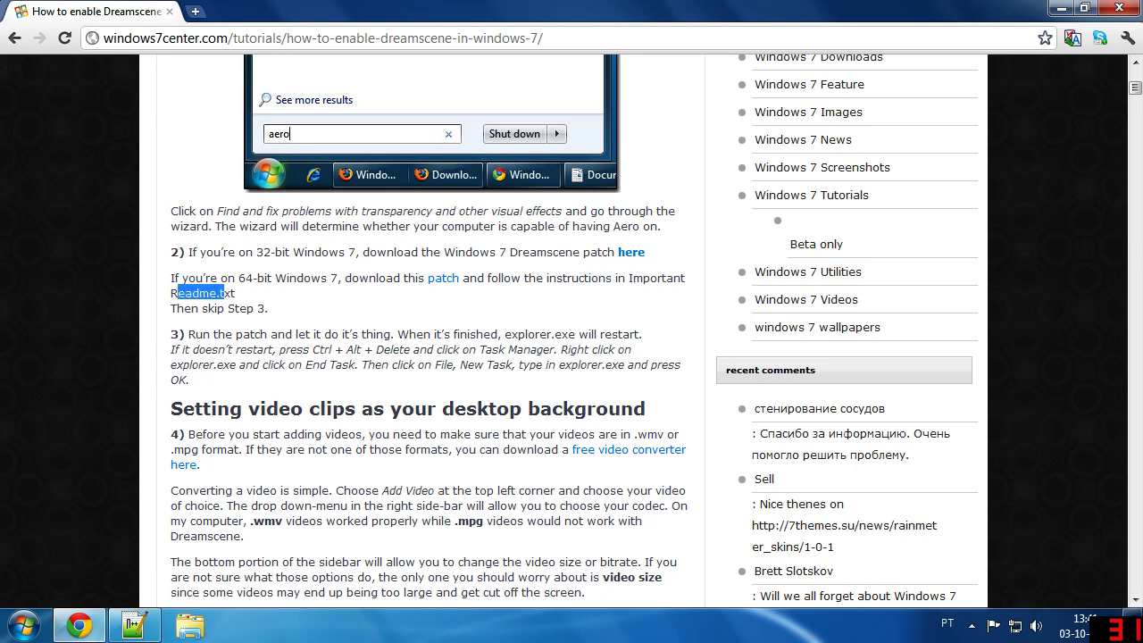
- Download the 64-bit Dreamscene patch from the article and show dreamscene64.rar in its folder
left_click(442, 279)
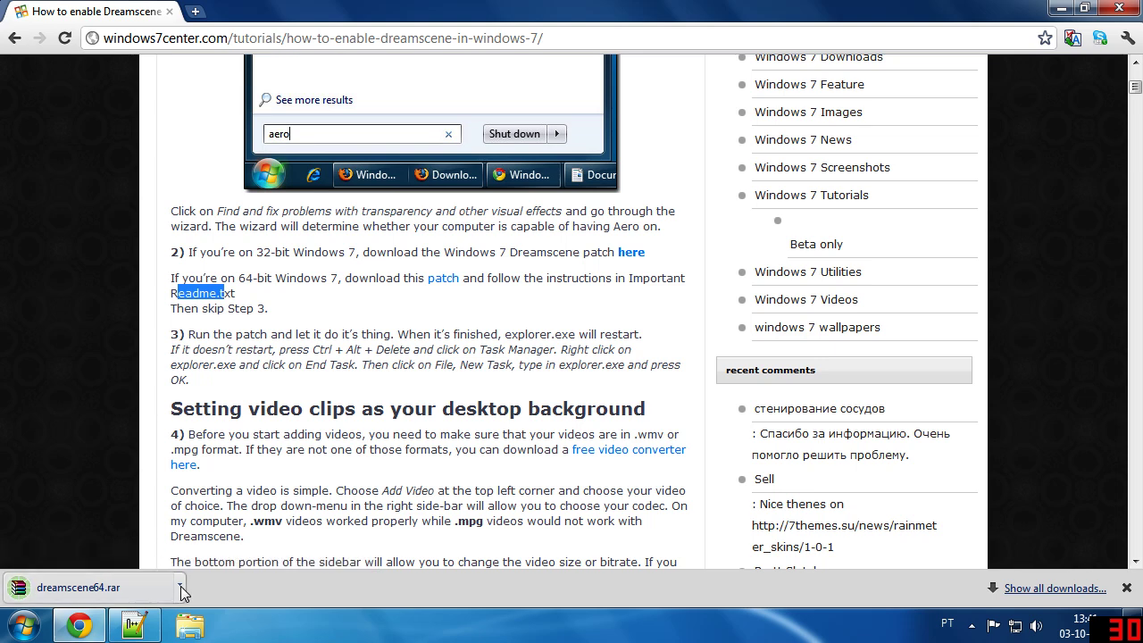
left_click(179, 588)
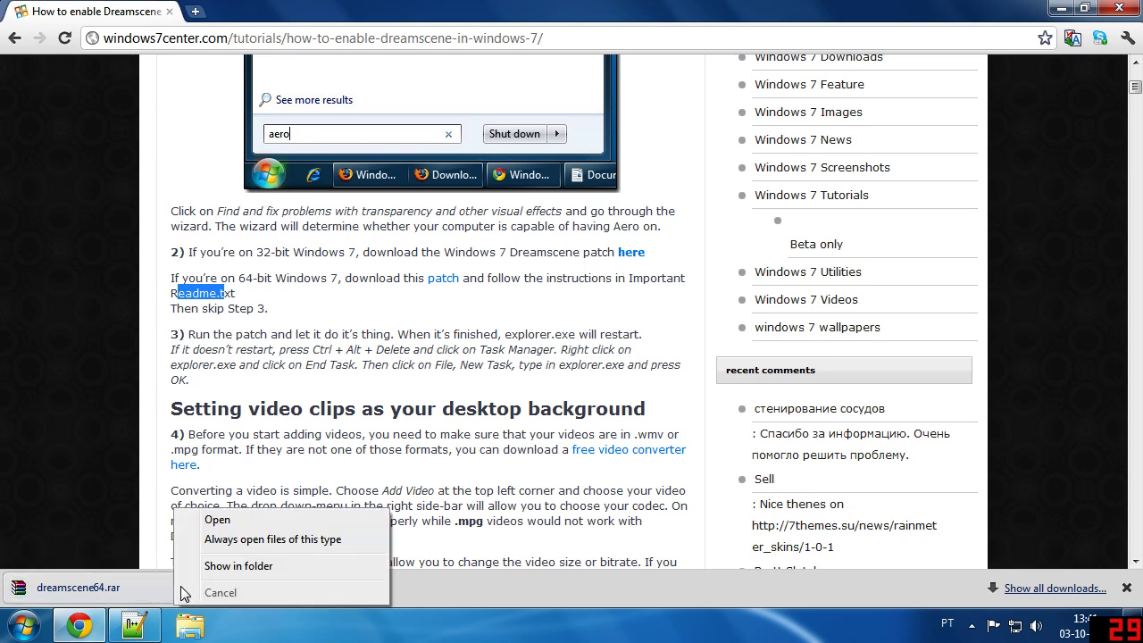
left_click(254, 568)
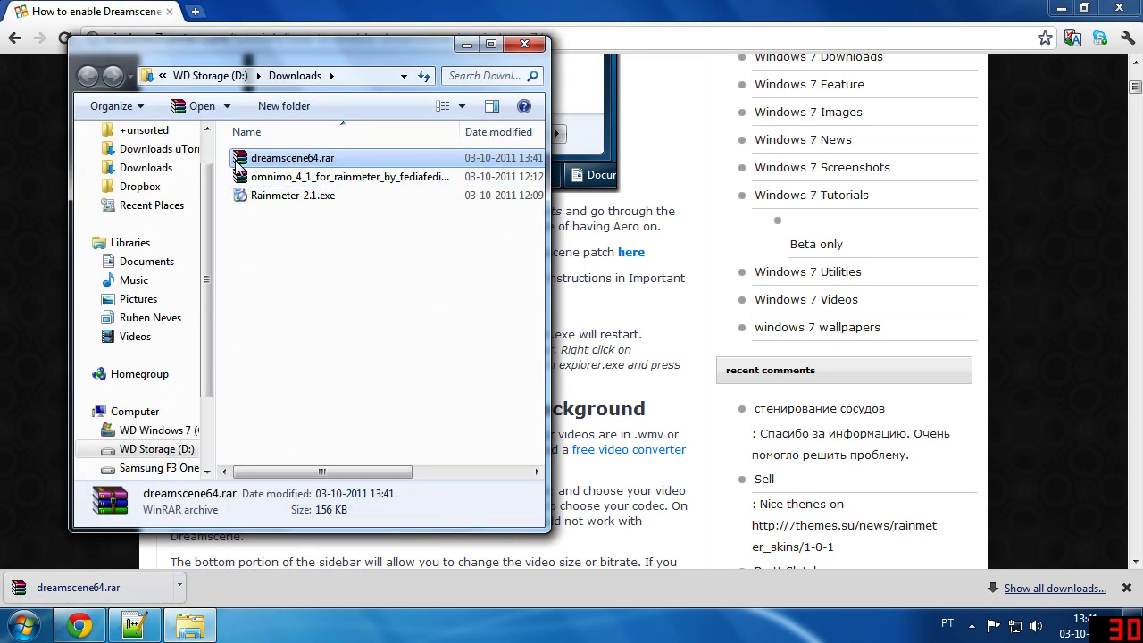
- Extract dreamscene64.rar into its own dreamscene64 folder in Downloads and open the "Windows DreamScenes for Windows 7 (64-bit)" subfolder
left_click_drag(548, 185, 836, 185)
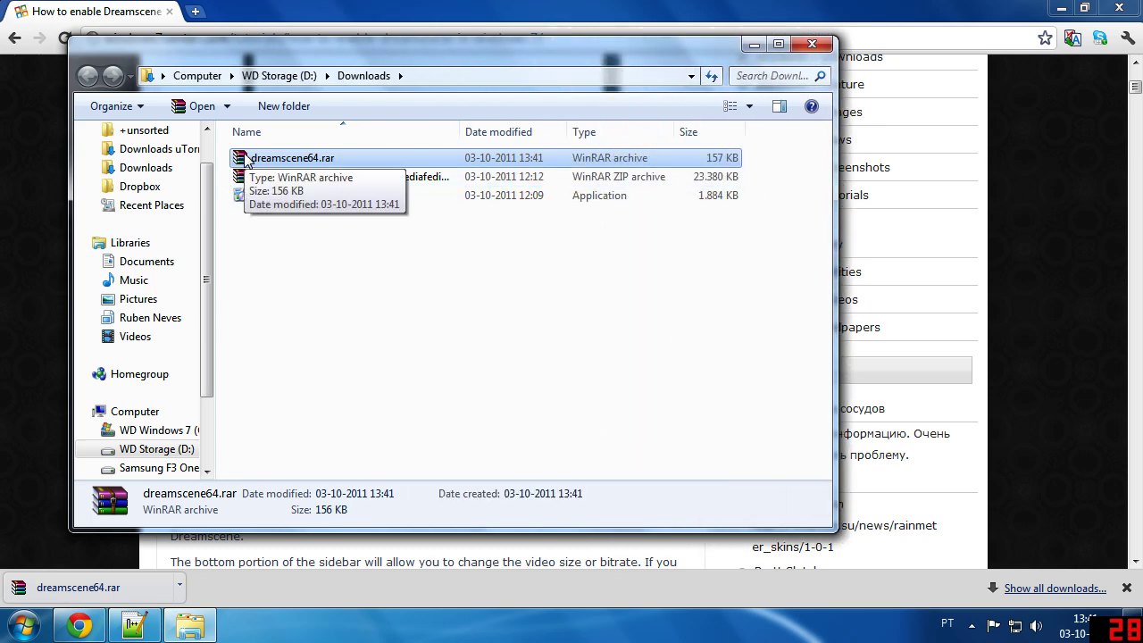
left_click_drag(246, 161, 288, 260)
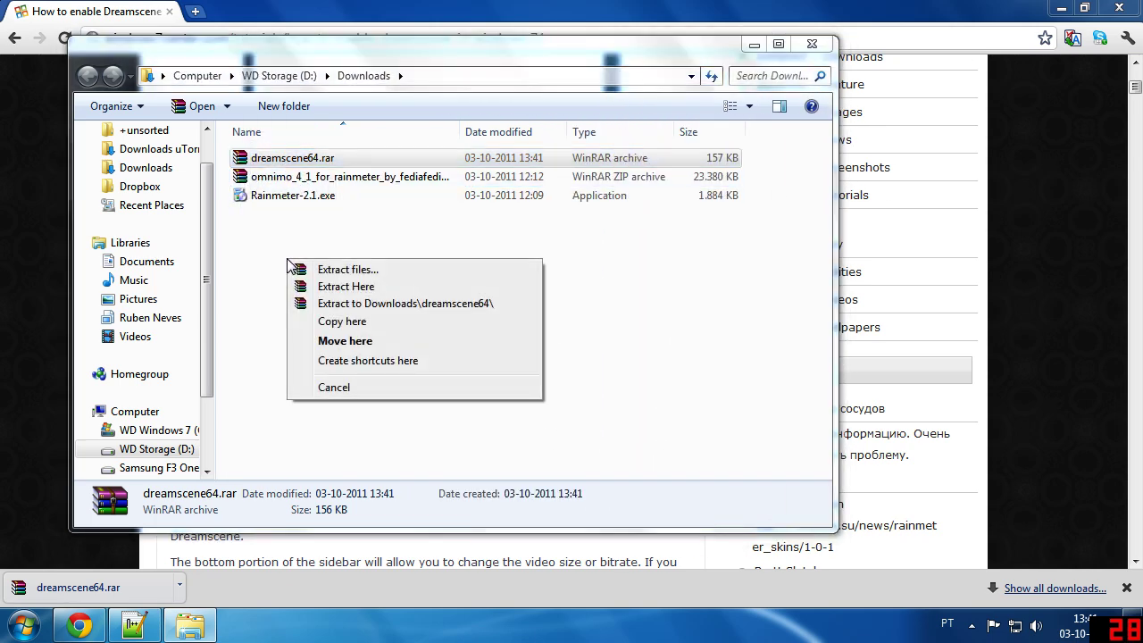
left_click(375, 304)
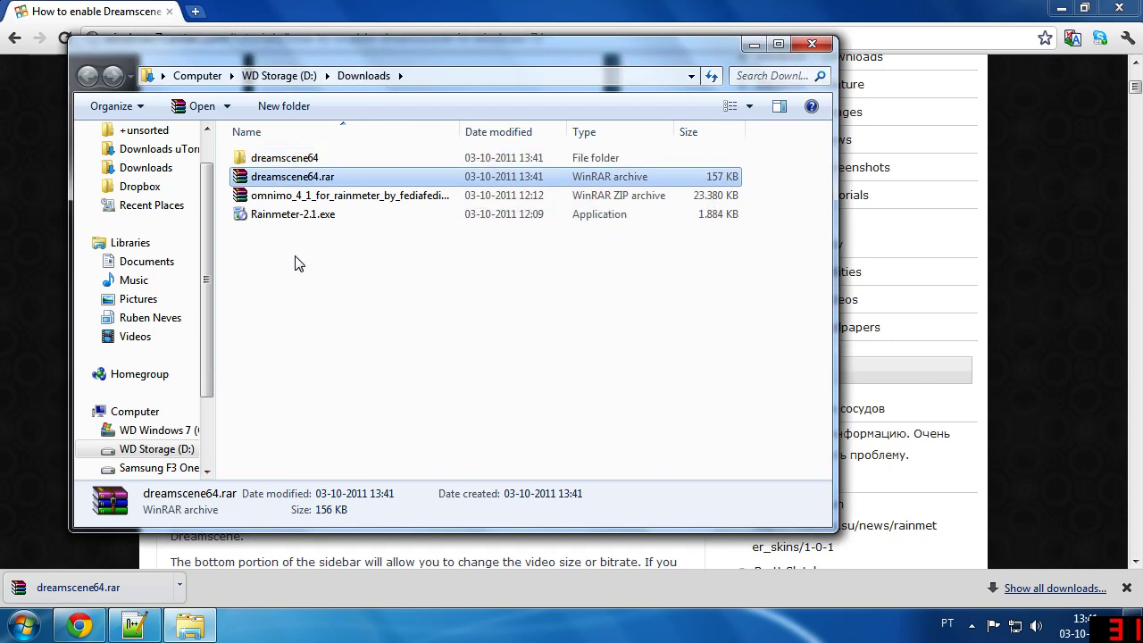
double_click(246, 161)
double_click(245, 161)
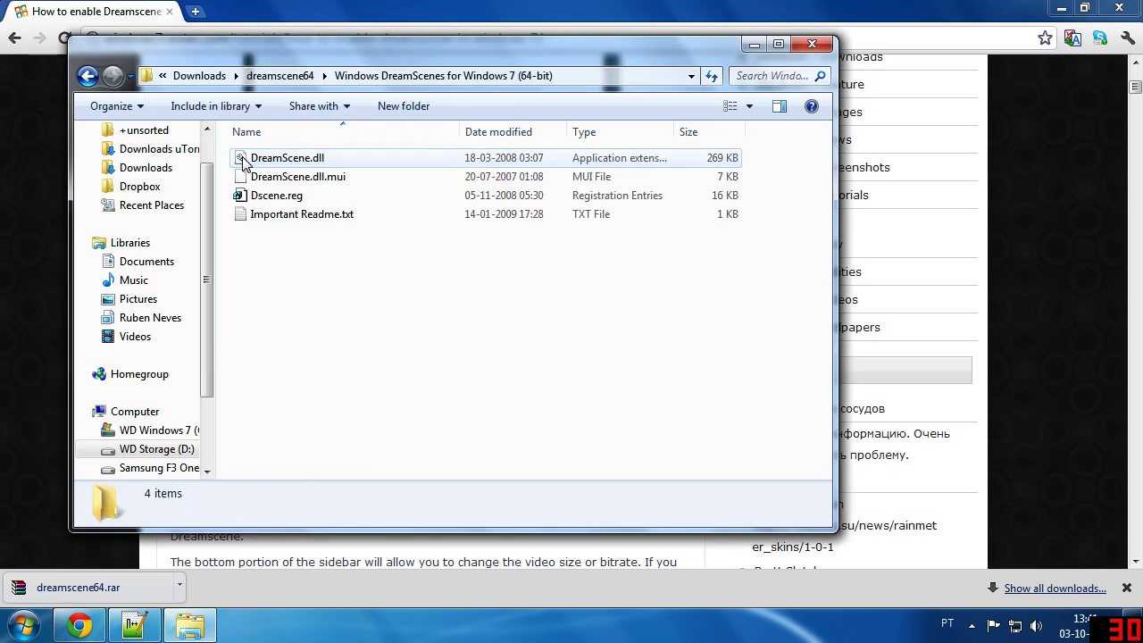
- Minimize the browser and arrange the extracted patch folder side by side with a new Explorer window
left_click_drag(294, 61, 1141, 104)
key("alt+Tab")
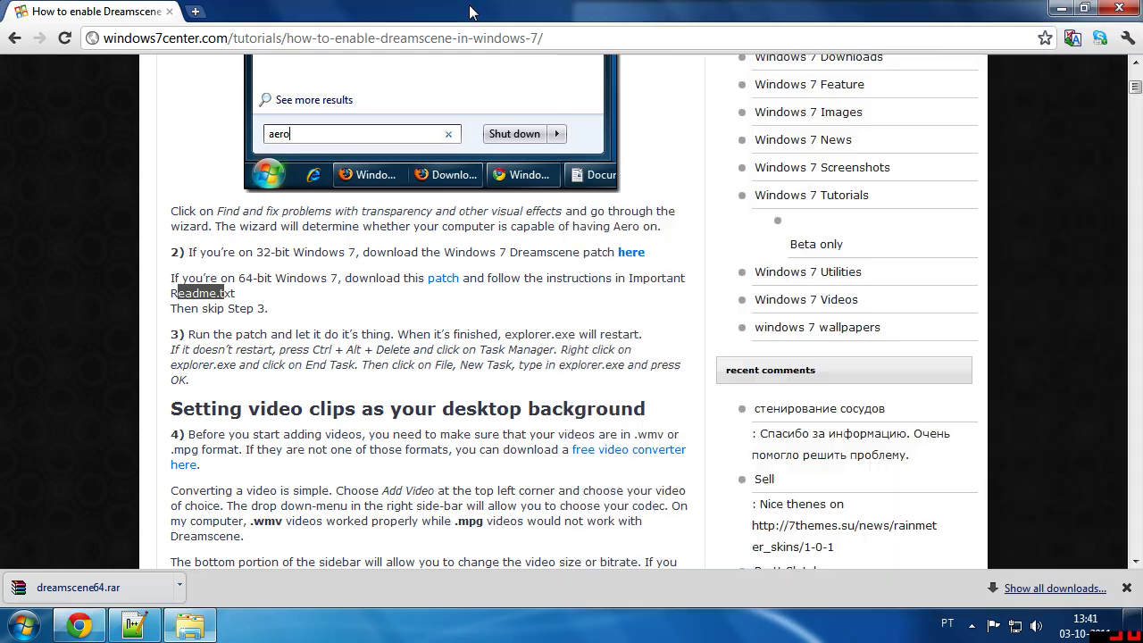
left_click(1061, 9)
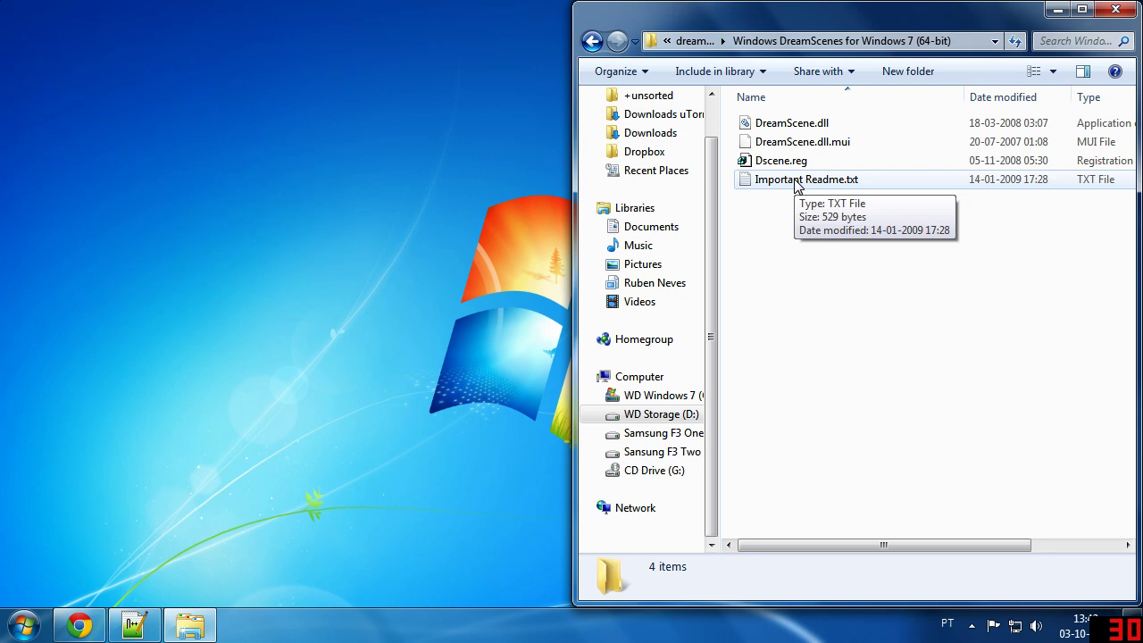
middle_click(189, 625)
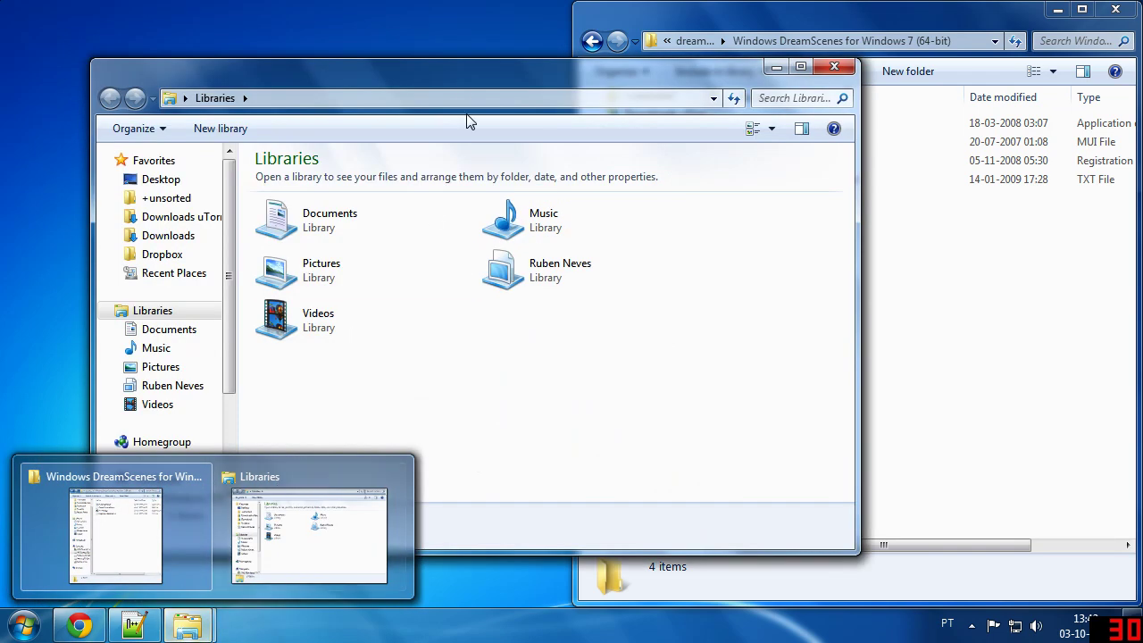
left_click_drag(468, 114, 2, 136)
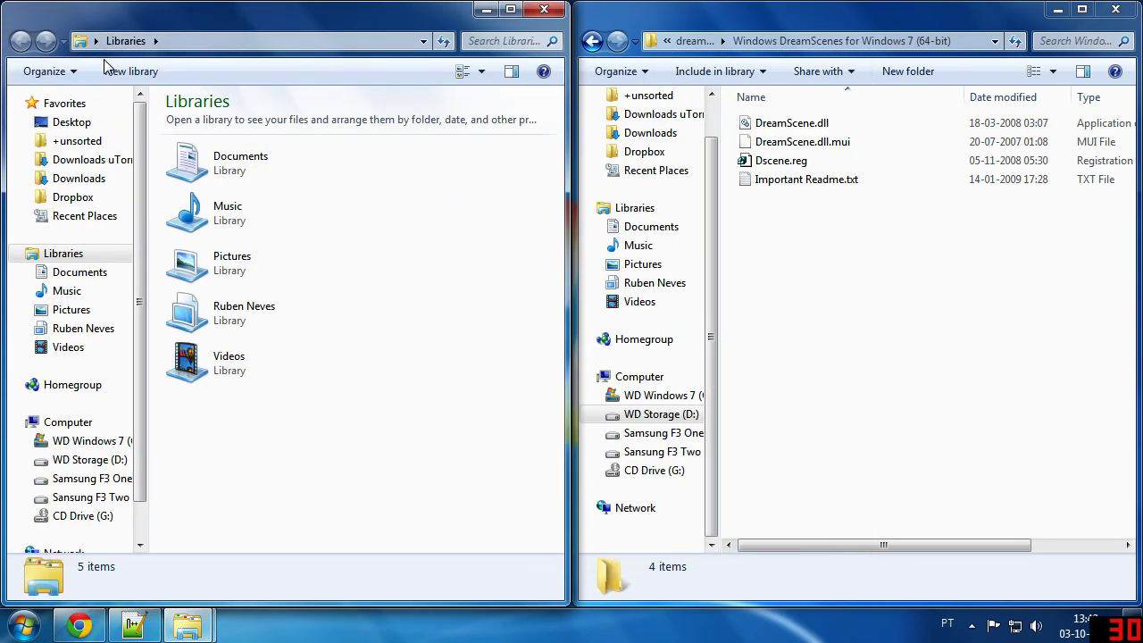
- Go to the C: drive in the new Explorer window and open its Windows folder
left_click(295, 41)
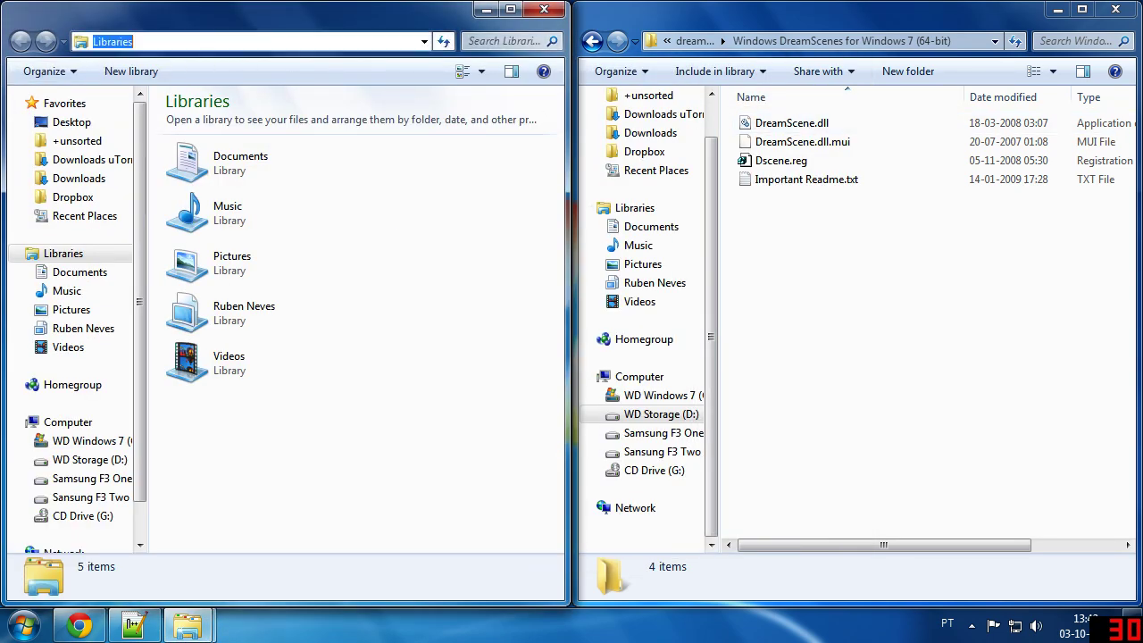
type("c;")
key("BackSpace")
type(":")
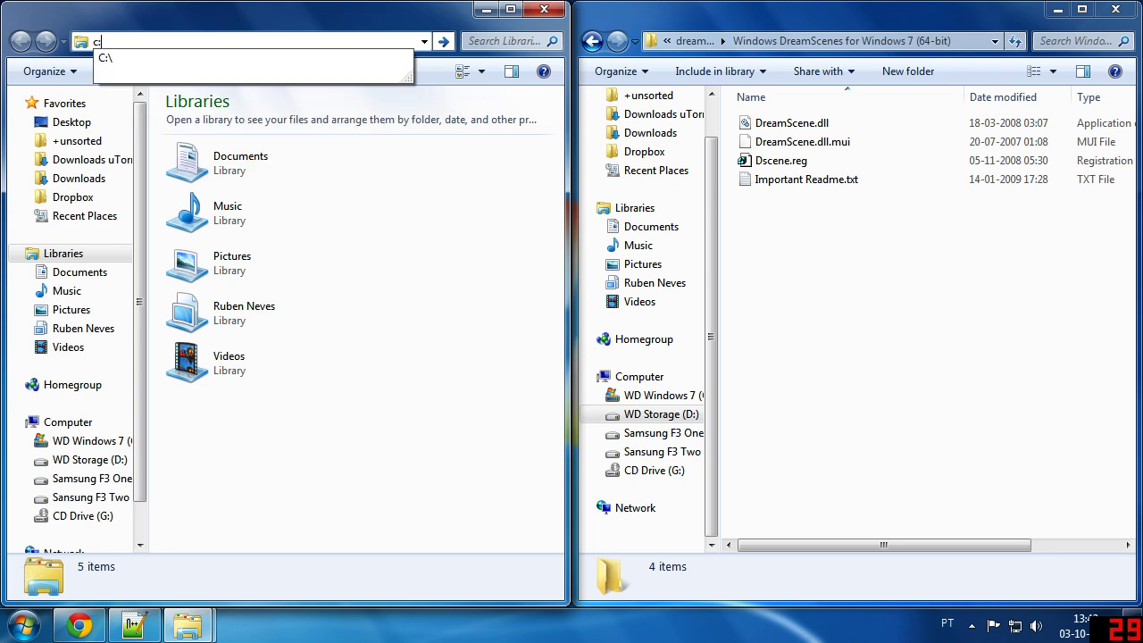
key("Return")
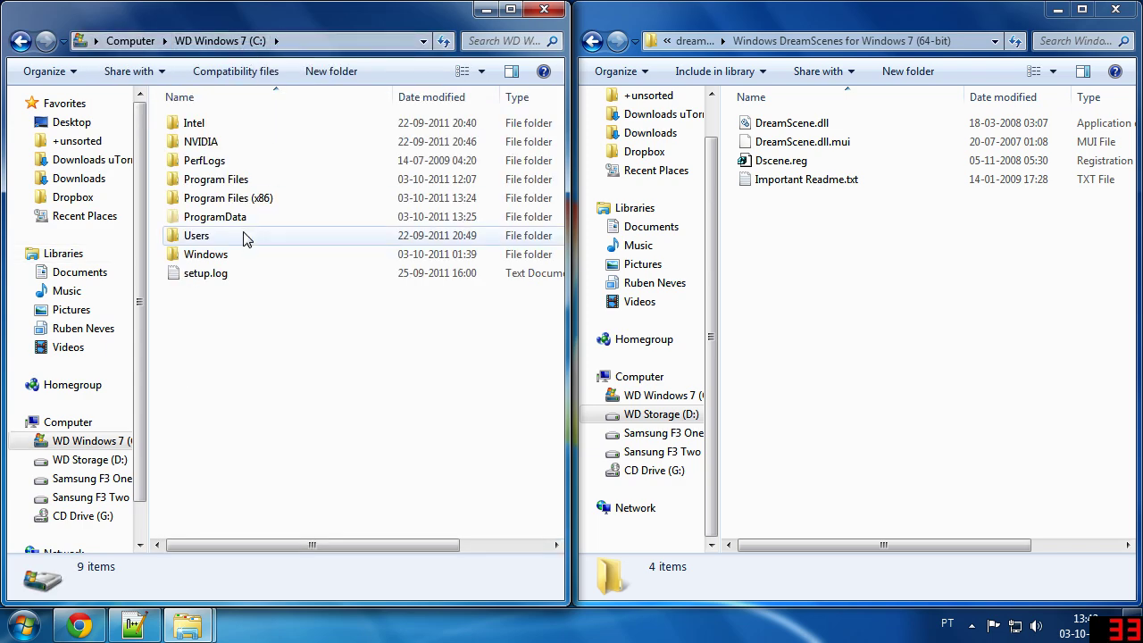
double_click(225, 254)
left_click(227, 255)
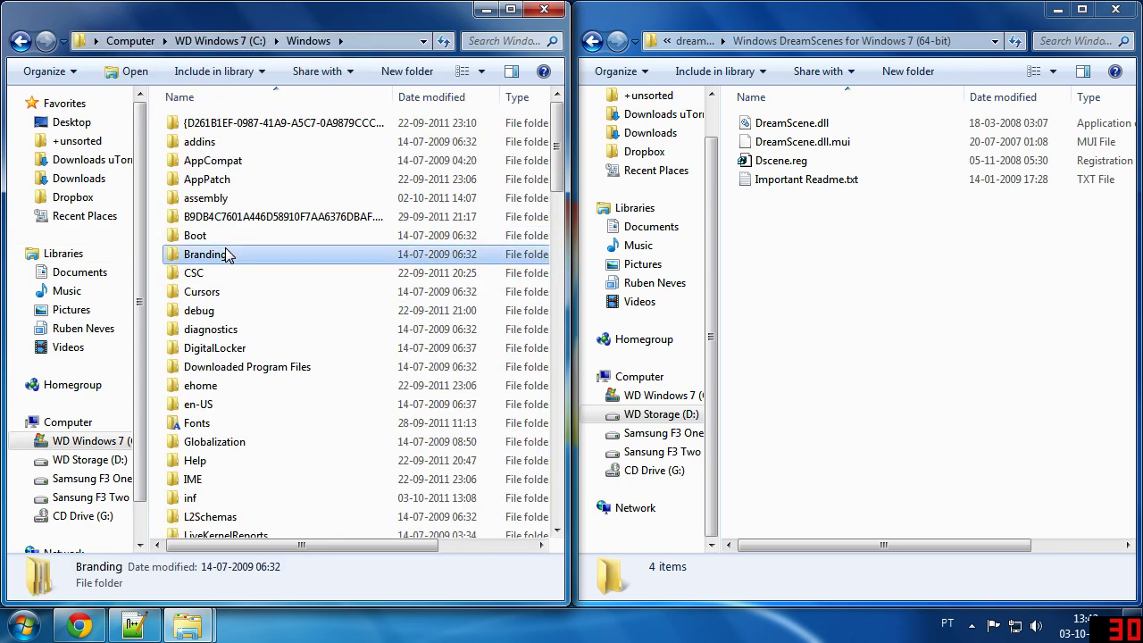
- Open the System32 folder inside Windows and pick DreamScene.dll in the patch folder as the file to copy there
type("sys")
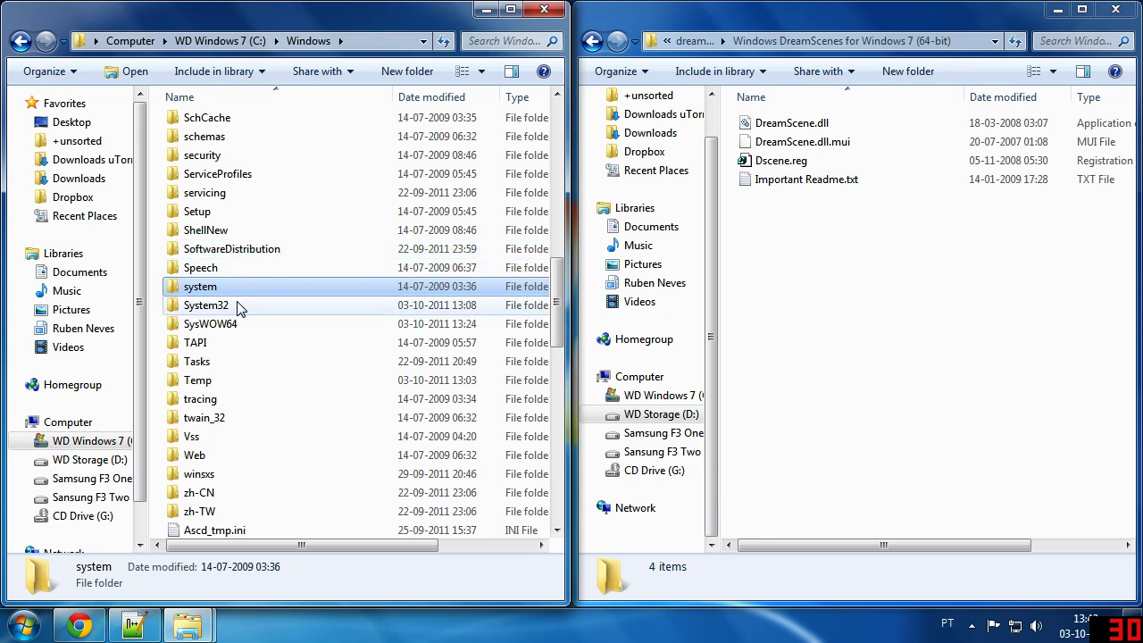
double_click(240, 306)
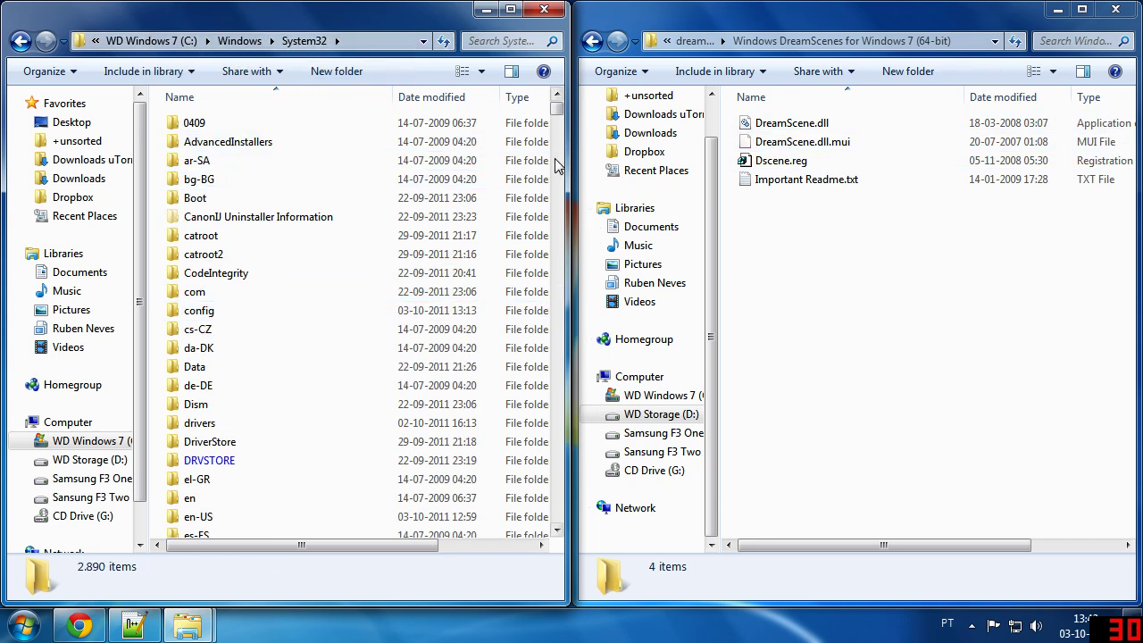
left_click_drag(562, 115, 569, 125)
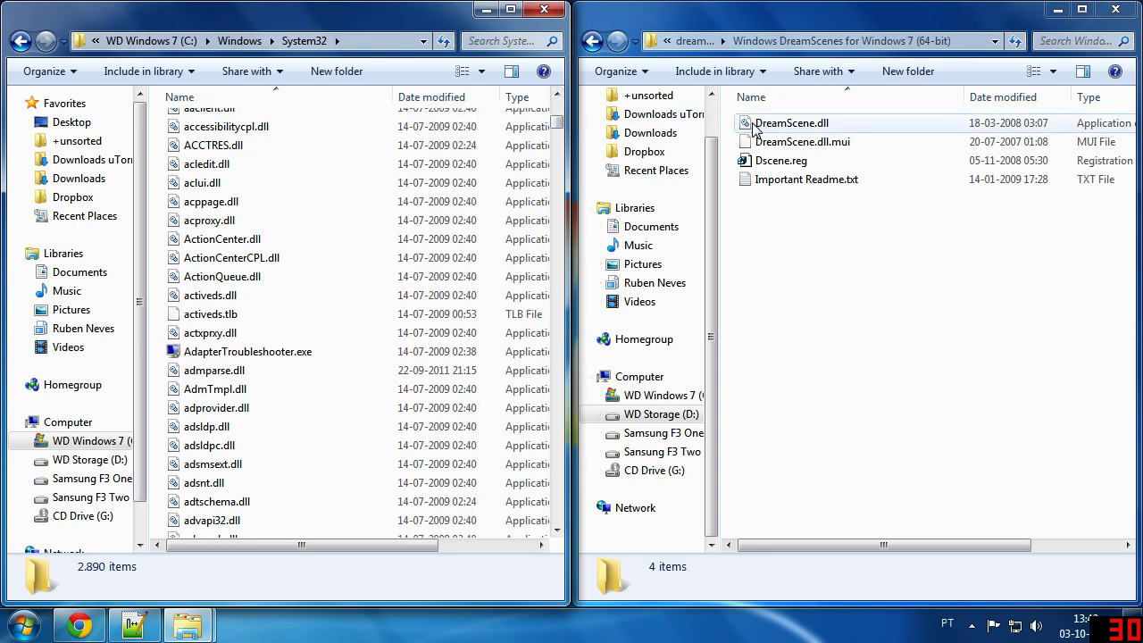
left_click_drag(777, 123, 809, 239)
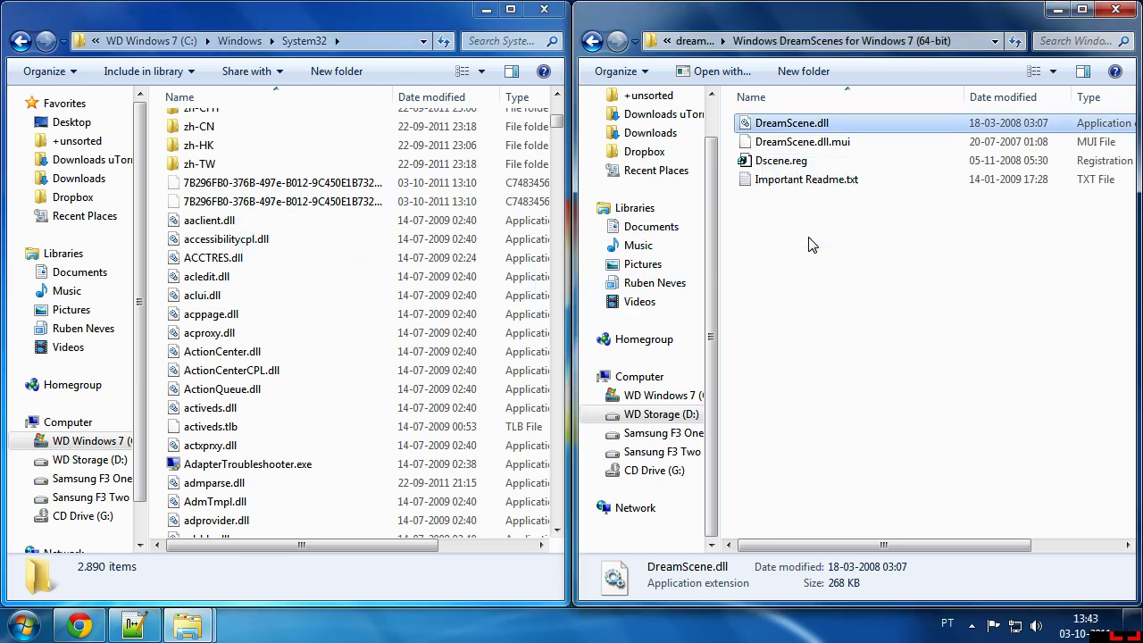
- Open the en-US folder inside System32 and pick DreamScene.dll.mui in the patch folder as the file to copy there
left_click(558, 97)
left_click(558, 96)
left_click(557, 96)
left_click(768, 142)
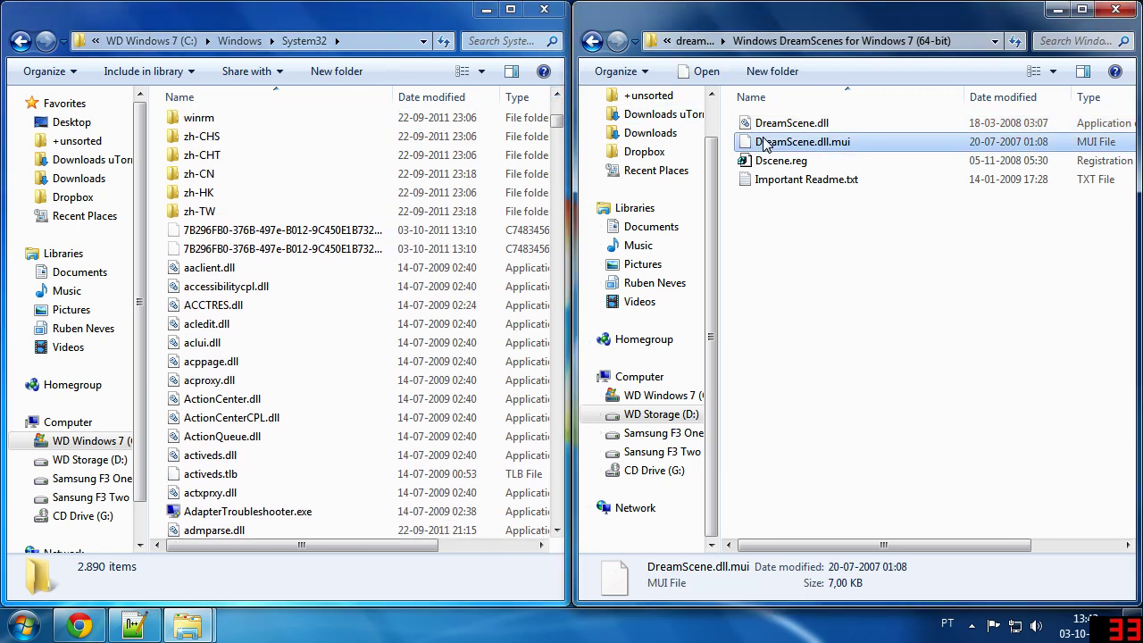
left_click(557, 97)
left_click(557, 97)
left_click(557, 97)
left_click(557, 97)
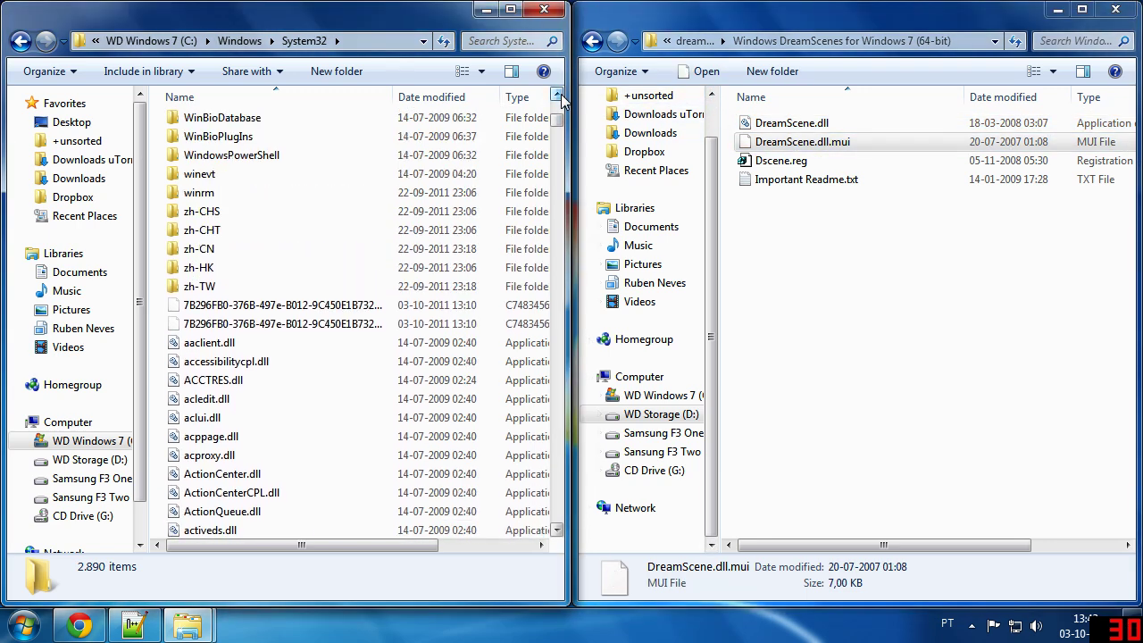
left_click(557, 97)
left_click(557, 97)
left_click(557, 97)
left_click(557, 96)
scroll(559, 102, "up", 8)
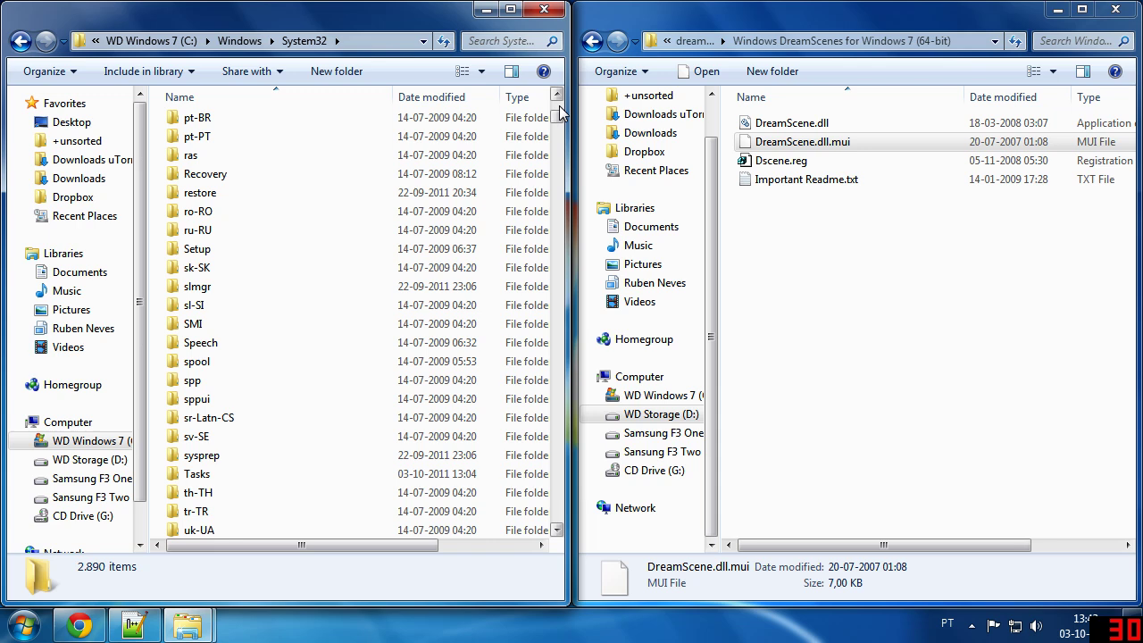
left_click(560, 110)
left_click_drag(561, 99, 561, 100)
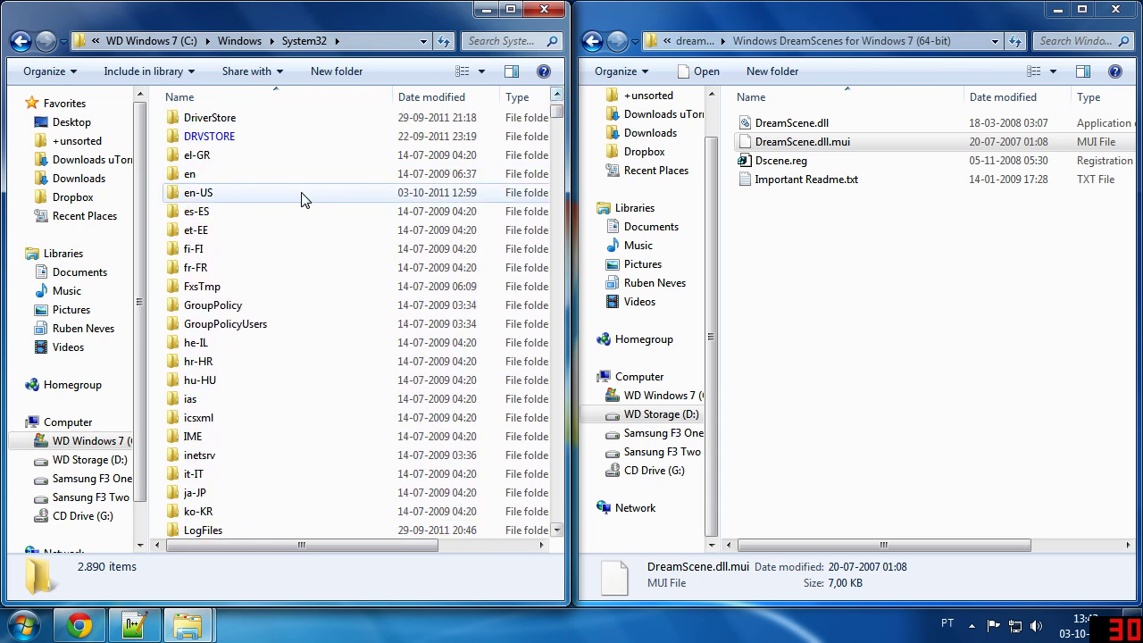
left_click(298, 193)
mouse_move(200, 205)
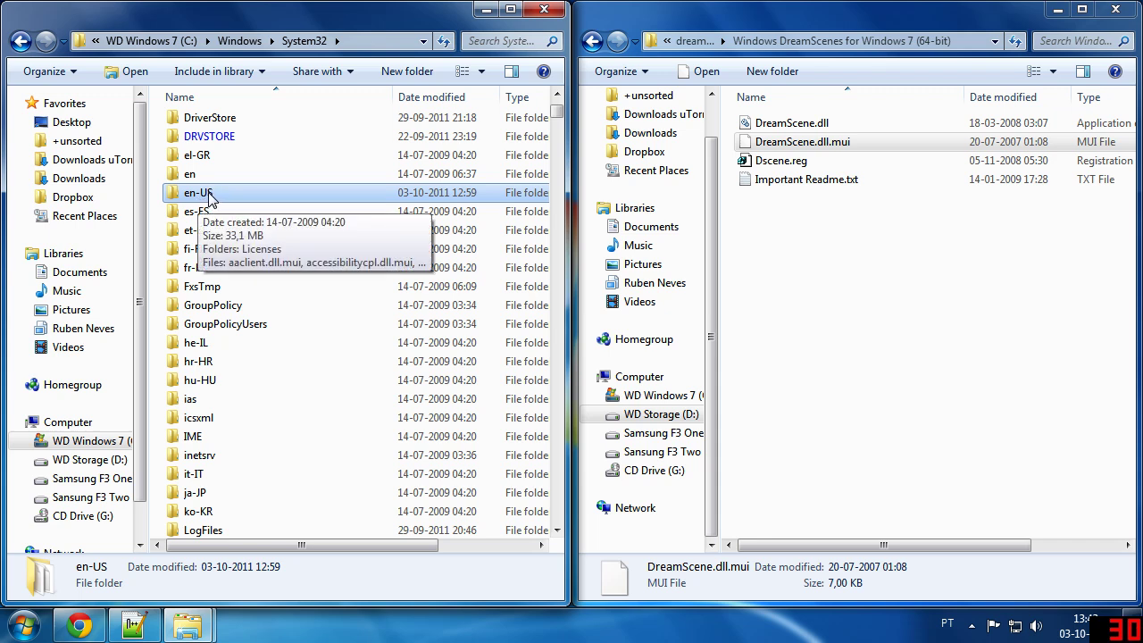
double_click(210, 195)
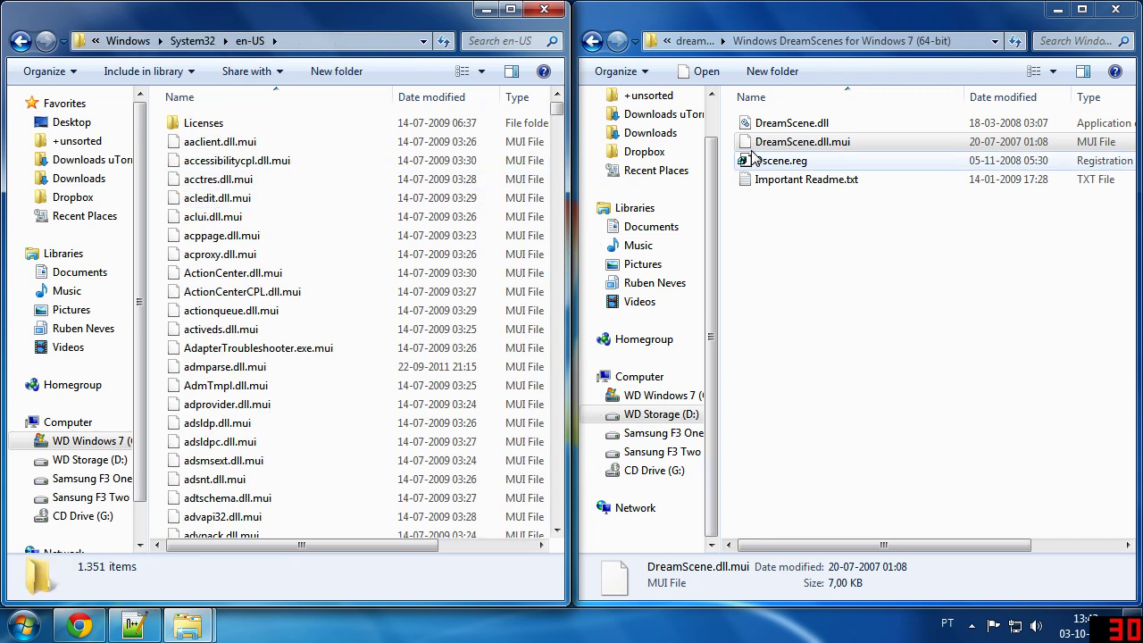
mouse_move(751, 147)
left_mouse_down()
mouse_move(705, 249)
mouse_move(424, 252)
mouse_move(766, 147)
left_mouse_up()
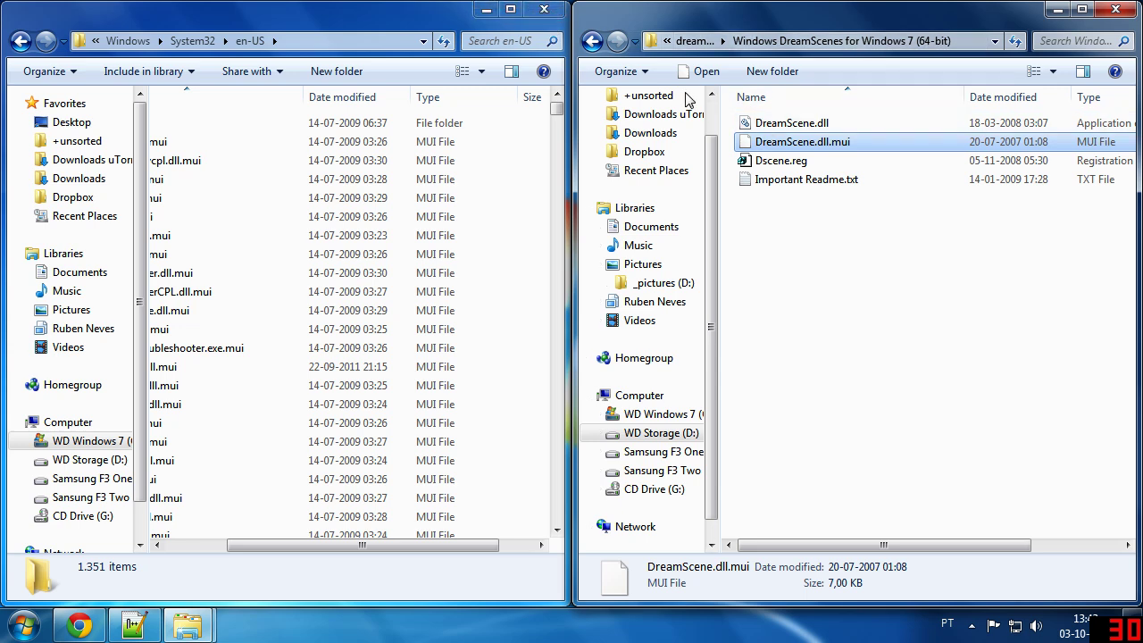
- Close the en-US window, select Dscene.reg in the patch folder, and close that folder window as well
left_click(543, 10)
left_click(768, 161)
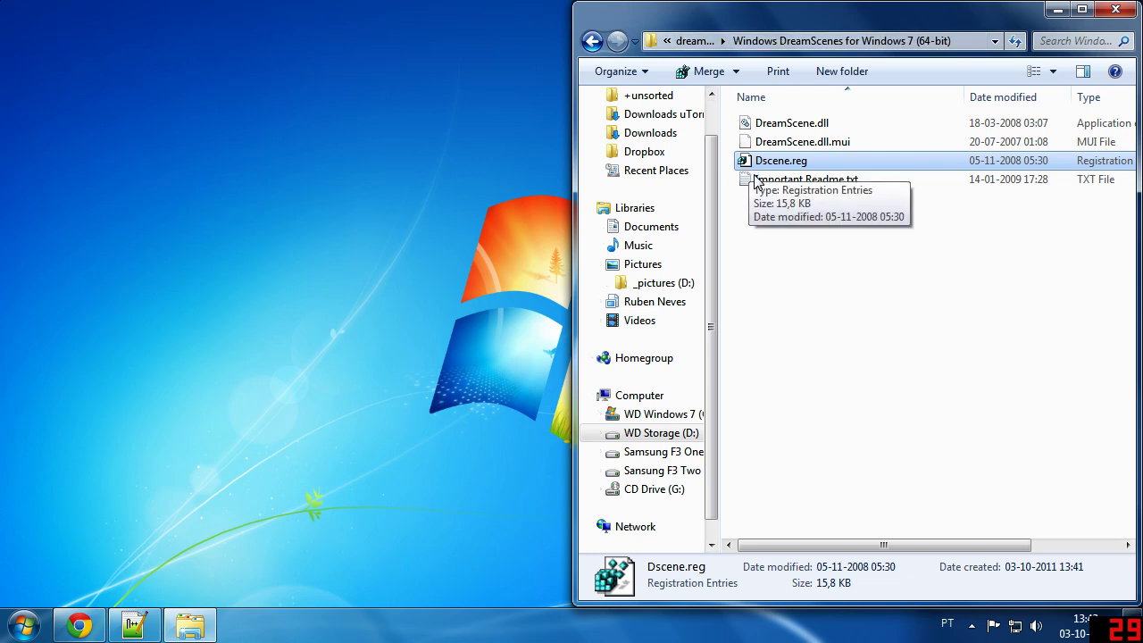
left_click(828, 214)
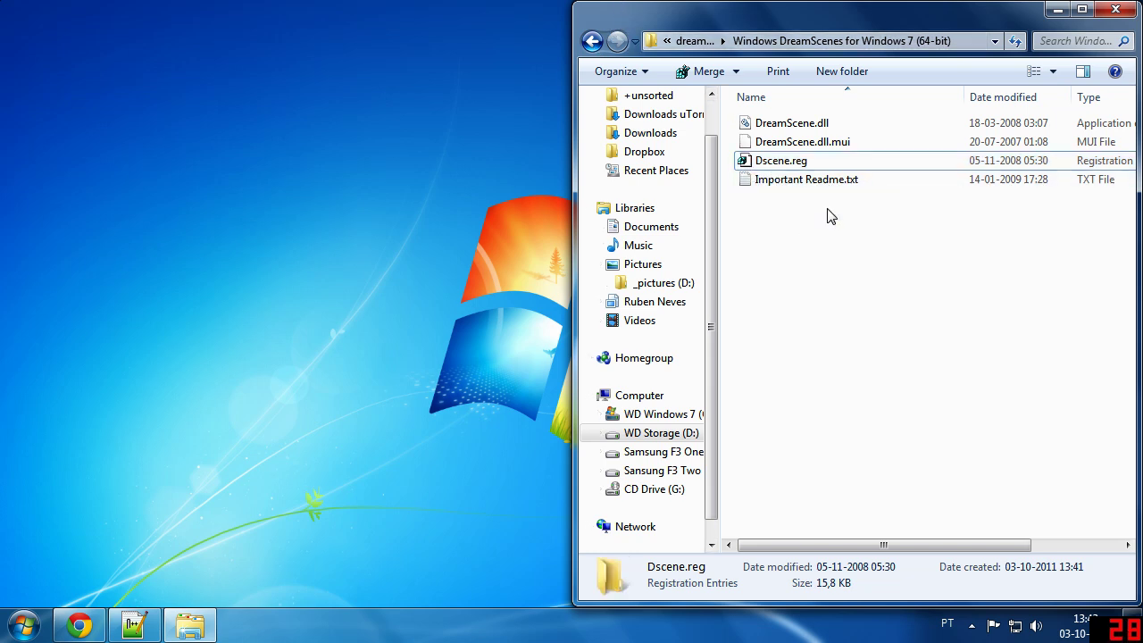
left_click(1115, 10)
- Look at the power options for restarting the computer, leaving without choosing one
left_click(26, 630)
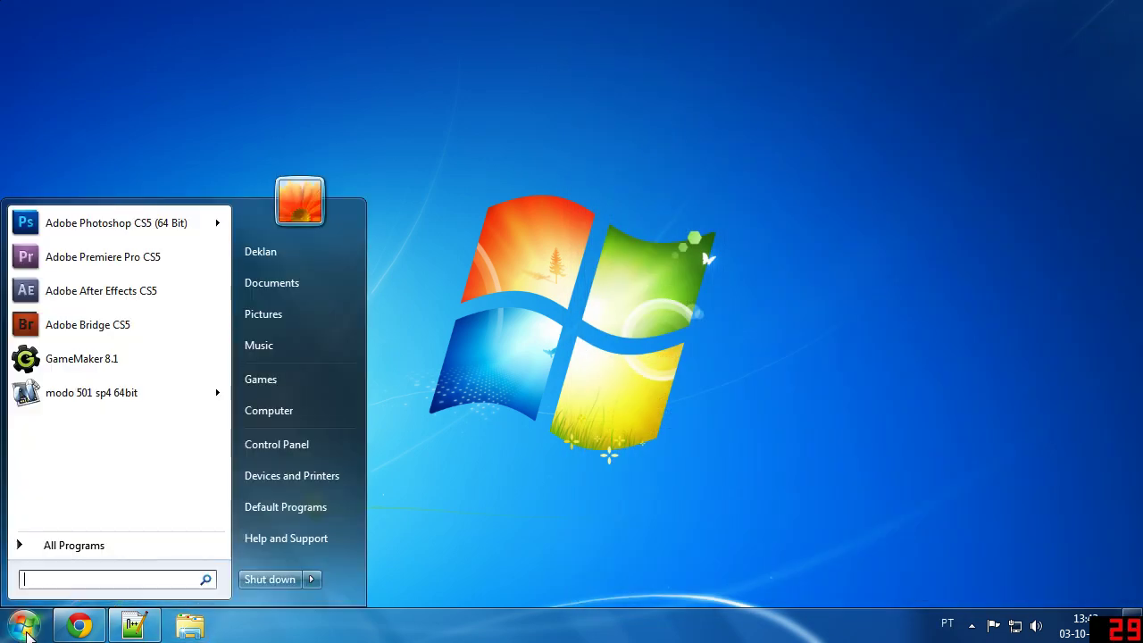
left_click(313, 580)
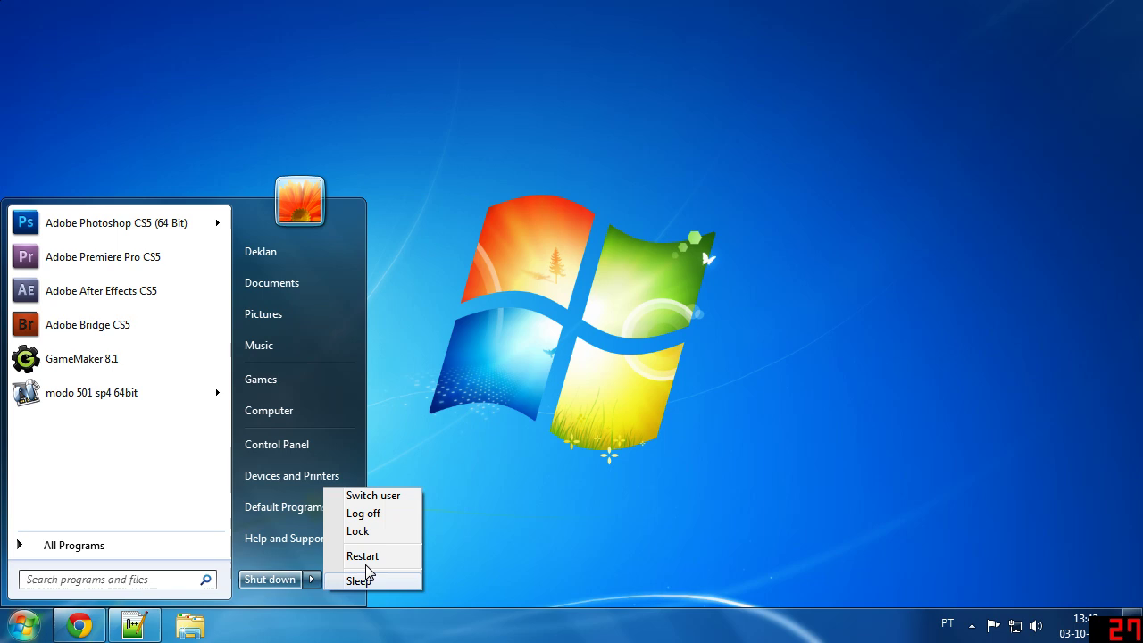
left_click(901, 331)
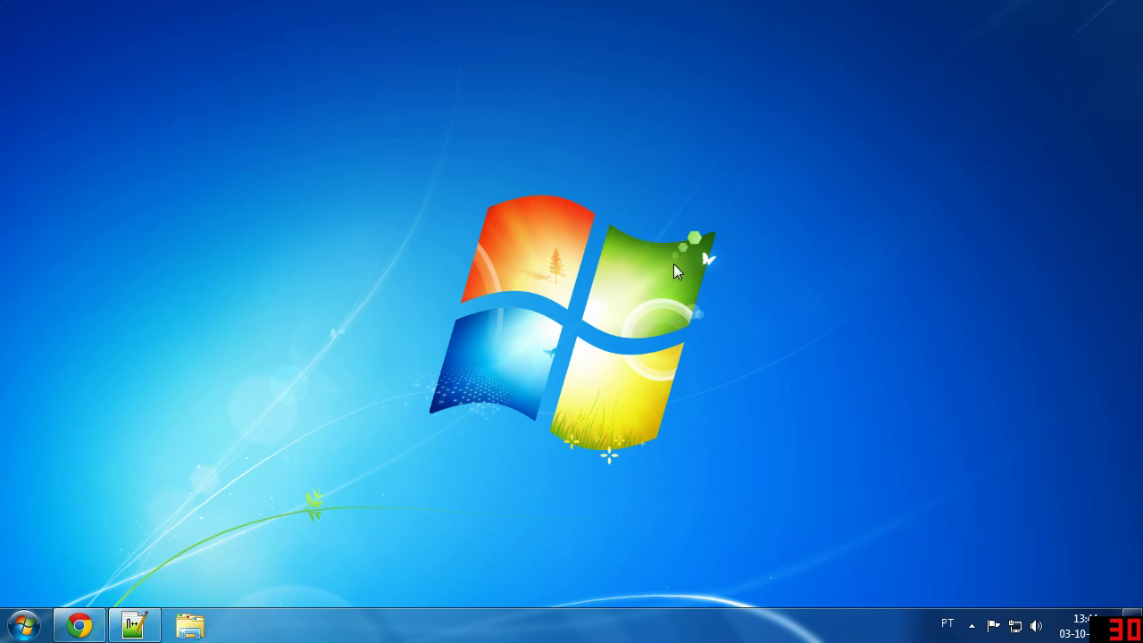
right_click(674, 263)
left_click(662, 219)
- In a new Explorer window, browse the libraries to _projects, Windows Customization, and open its Animated Wallpaper folder
left_click(191, 628)
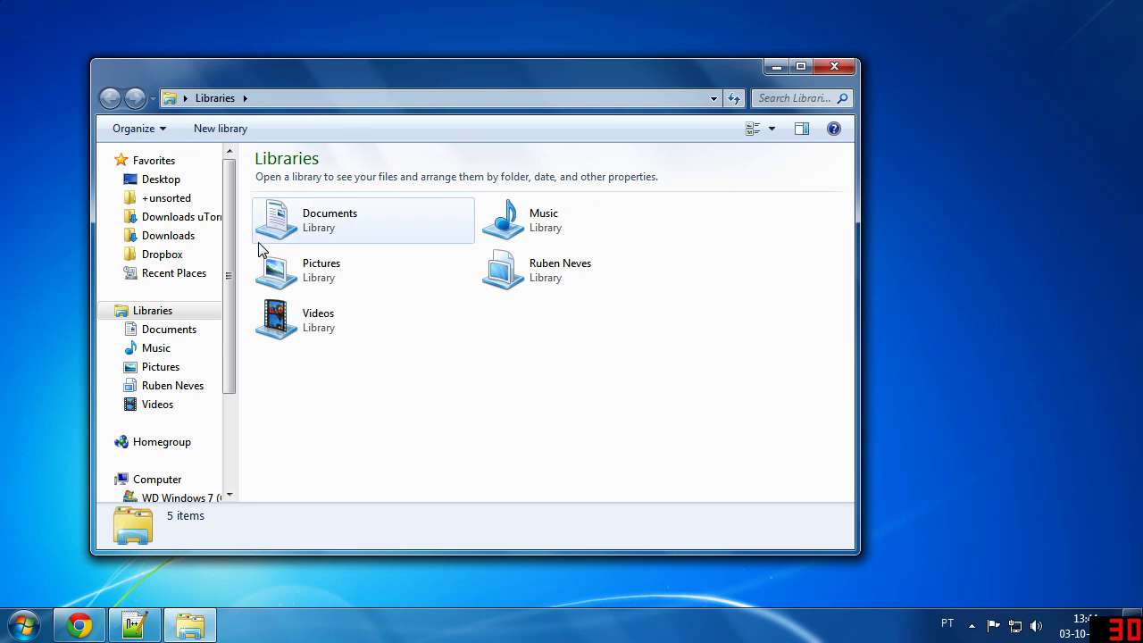
left_click_drag(228, 246, 230, 274)
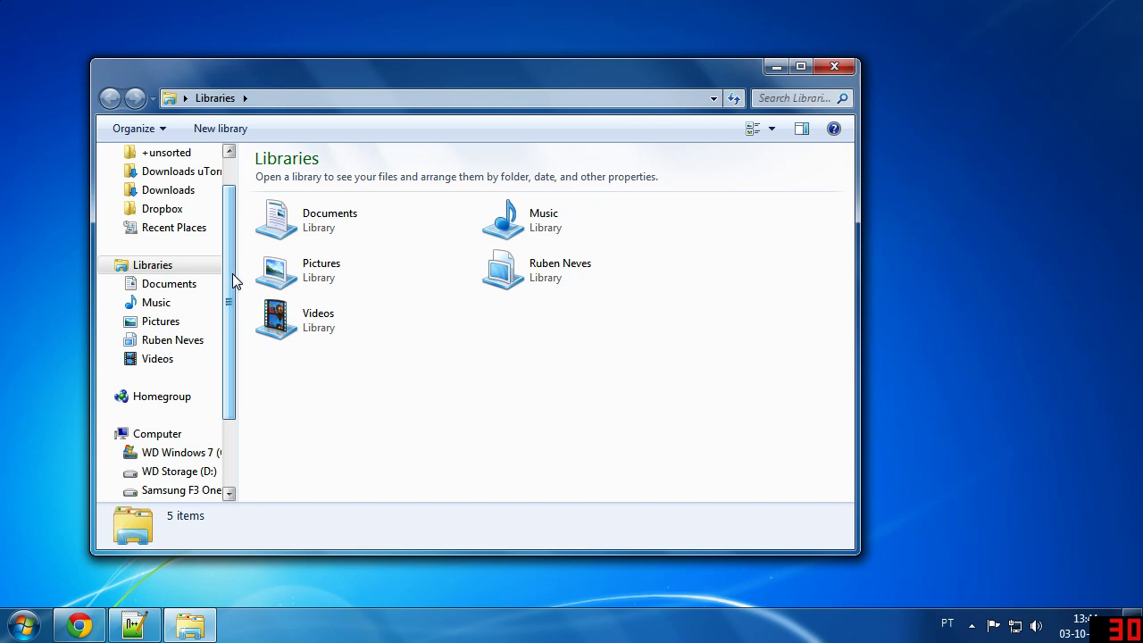
scroll(178, 304, "down", 1)
left_click(116, 322)
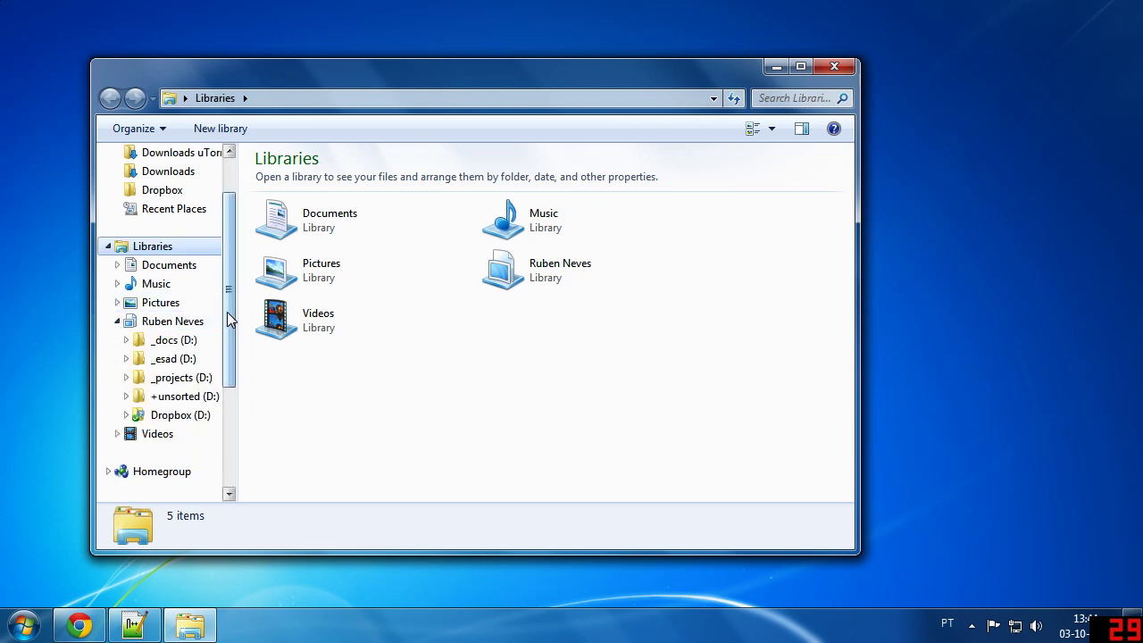
scroll(218, 344, "down", 2)
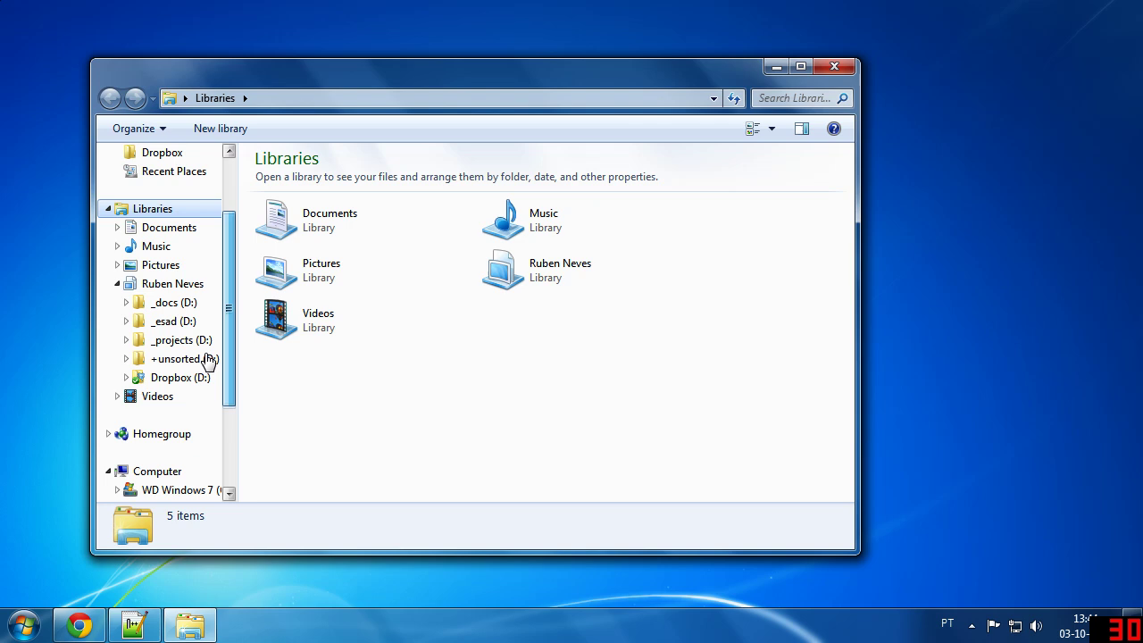
left_click(126, 340)
left_click_drag(230, 317, 227, 430)
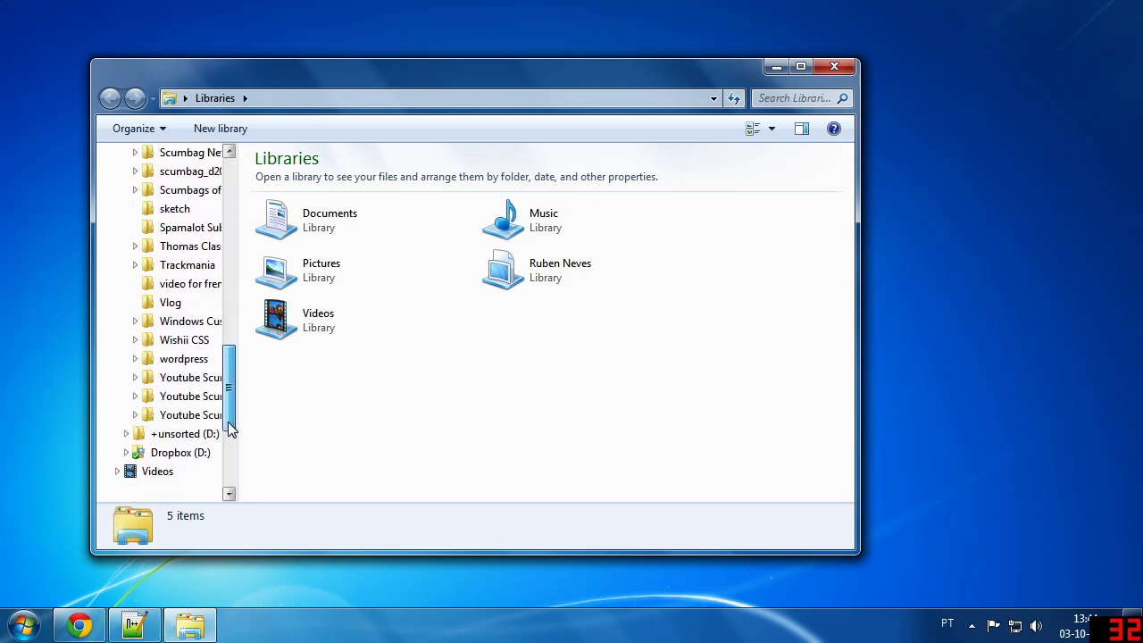
left_click(198, 327)
double_click(301, 259)
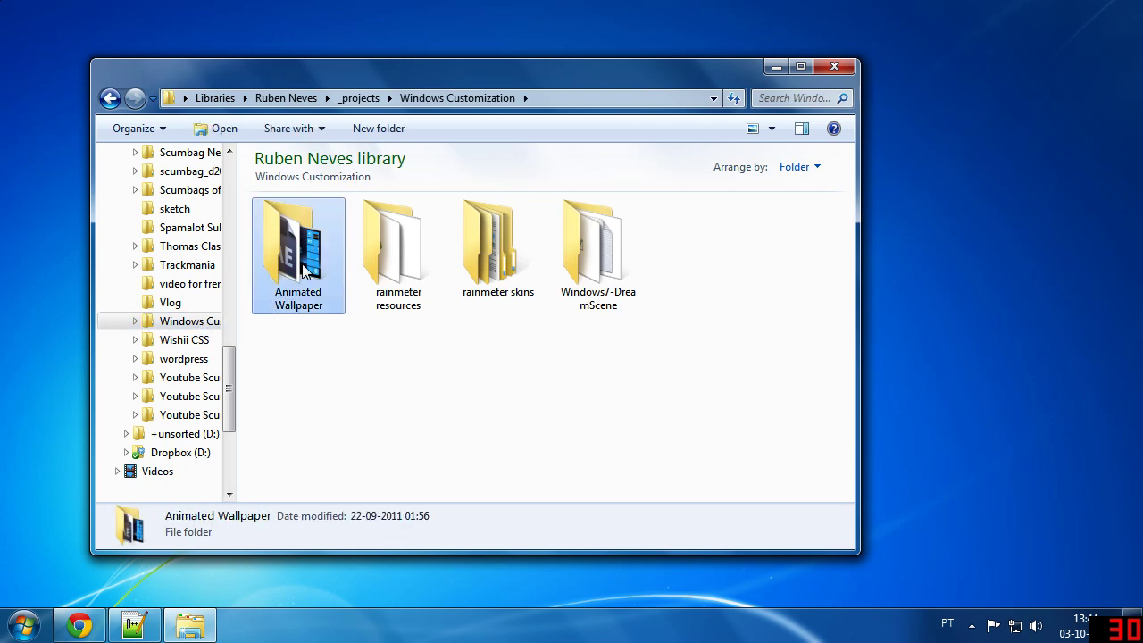
- Select girlatbluecomputer0.4.wmv, then move and narrow the Explorer window so more of the desktop is uncovered
left_click(575, 369)
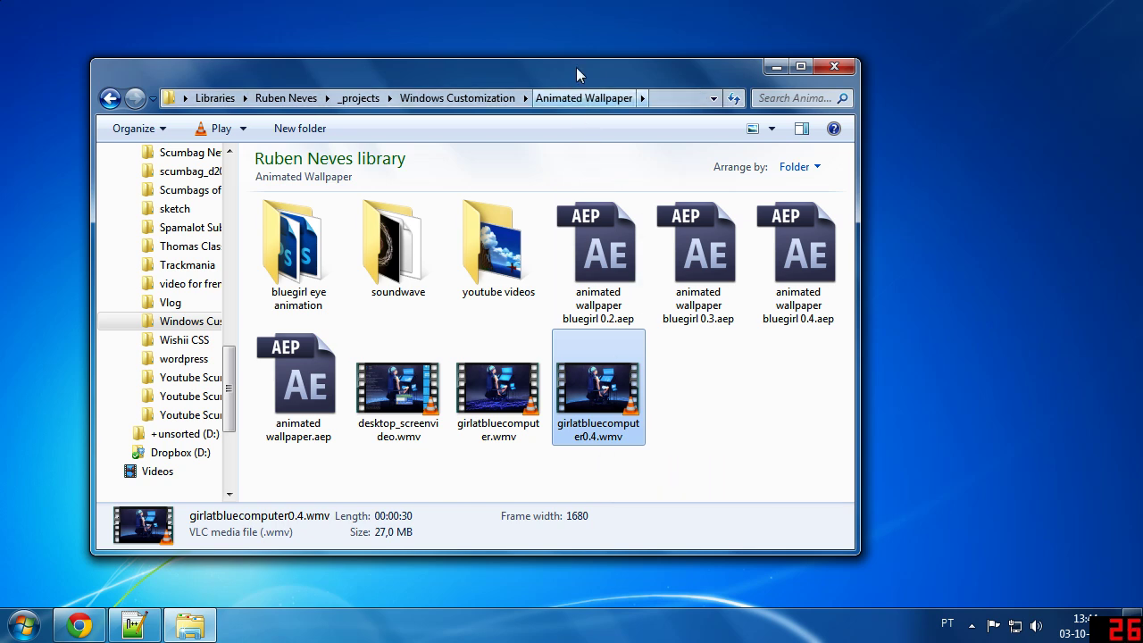
left_click_drag(576, 67, 520, 45)
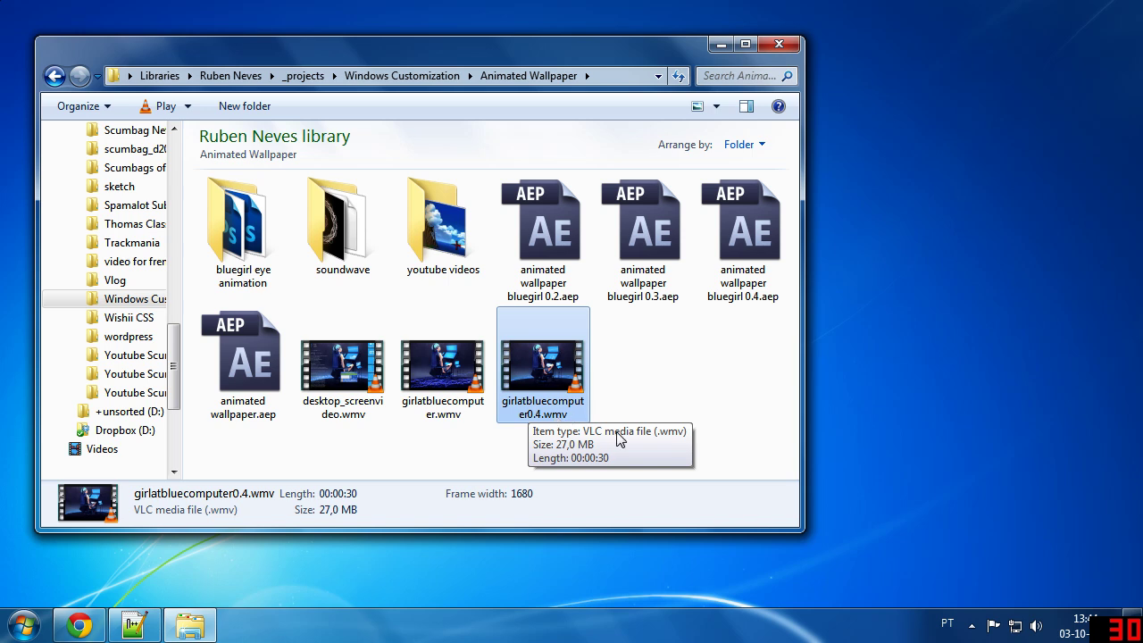
left_click(614, 412)
left_click(576, 359)
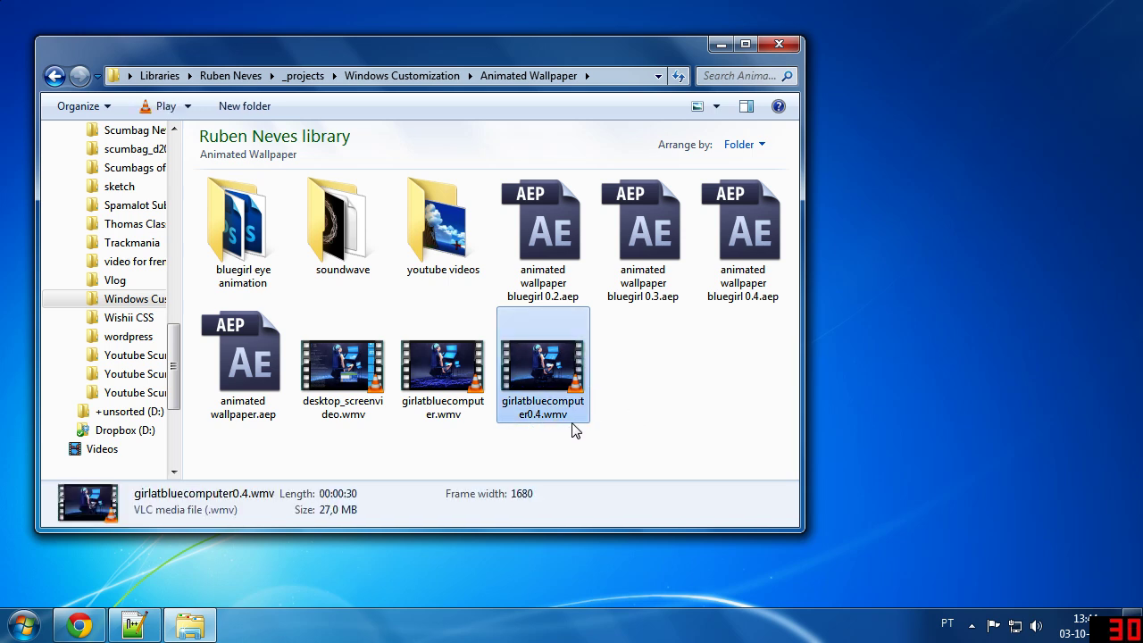
left_click_drag(803, 187, 697, 206)
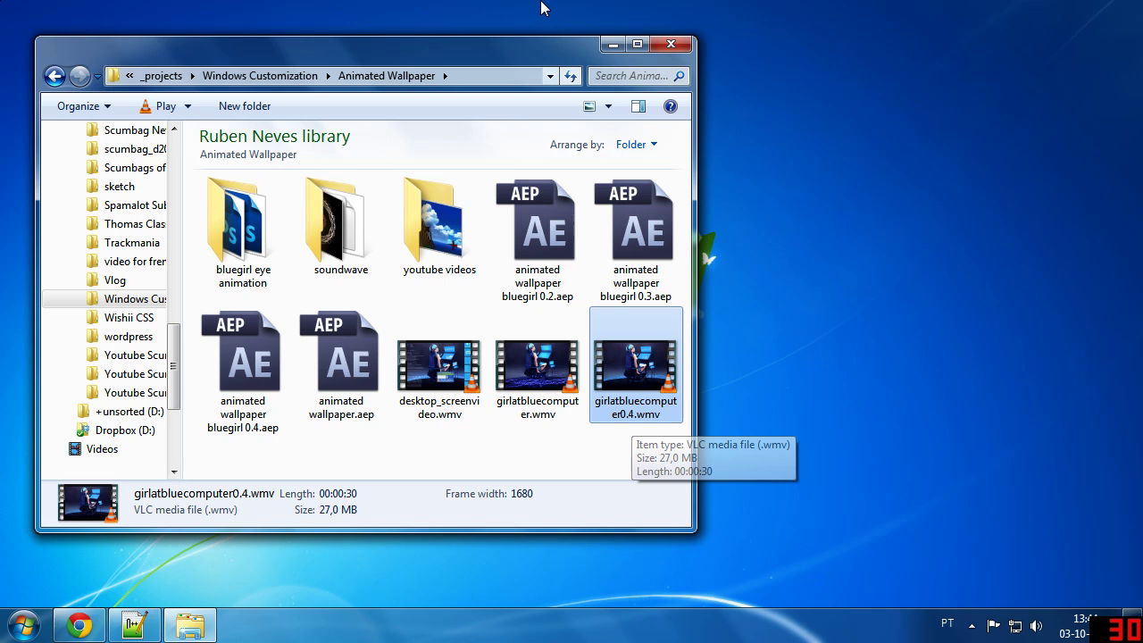
left_click_drag(525, 63, 512, 53)
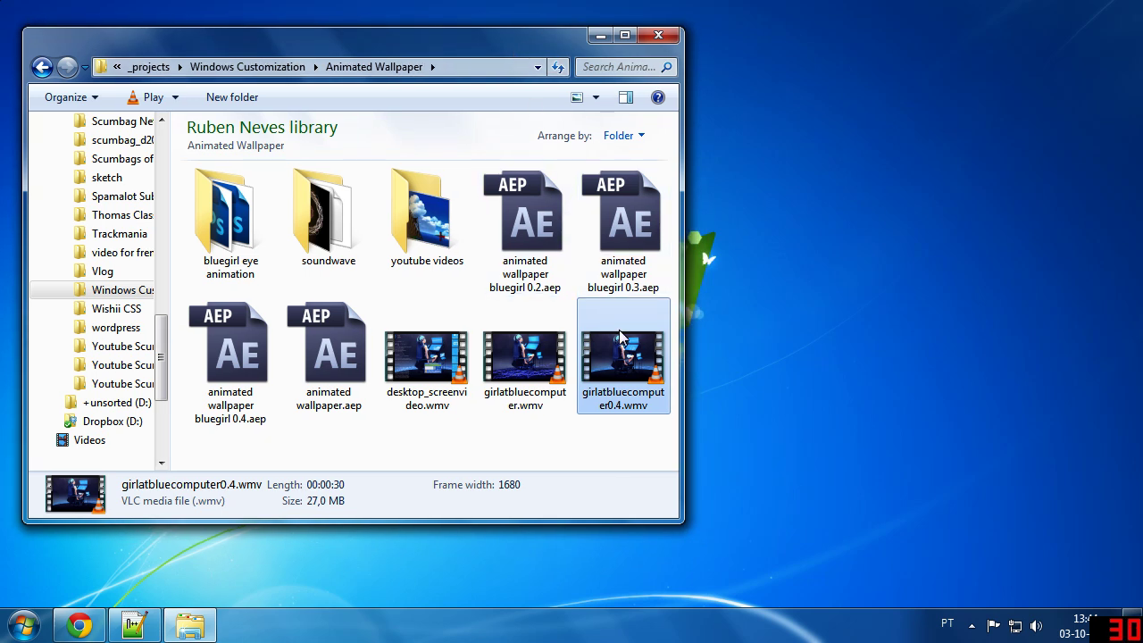
- Set girlatbluecomputer0.4.wmv as the desktop background and minimize the Explorer window
left_click(628, 441)
left_click(655, 372)
right_click(655, 368)
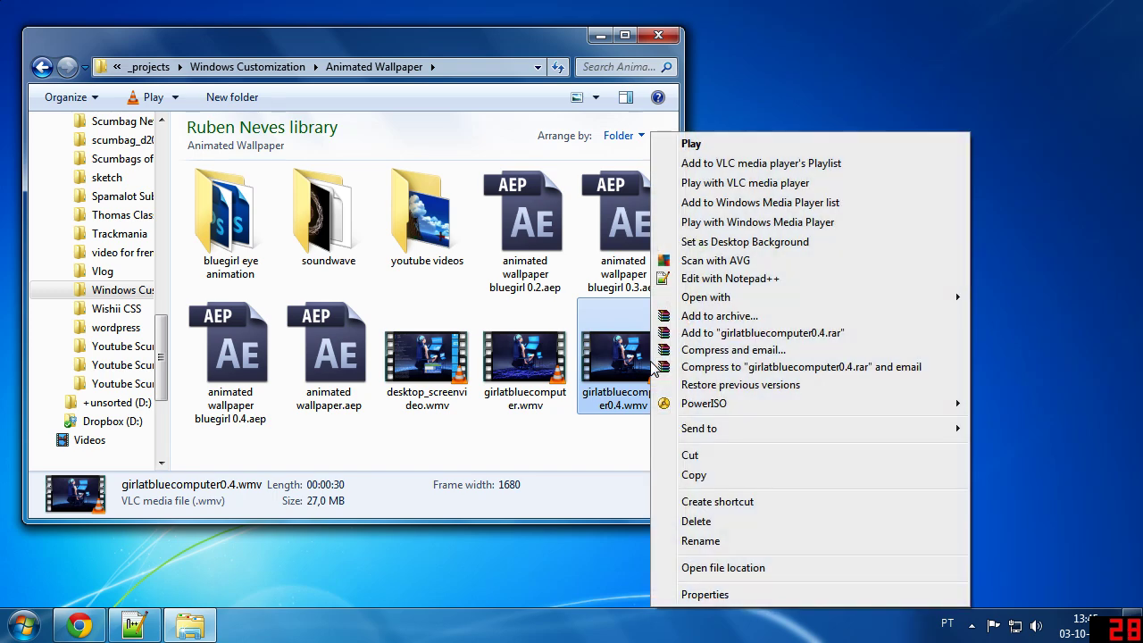
left_click(741, 247)
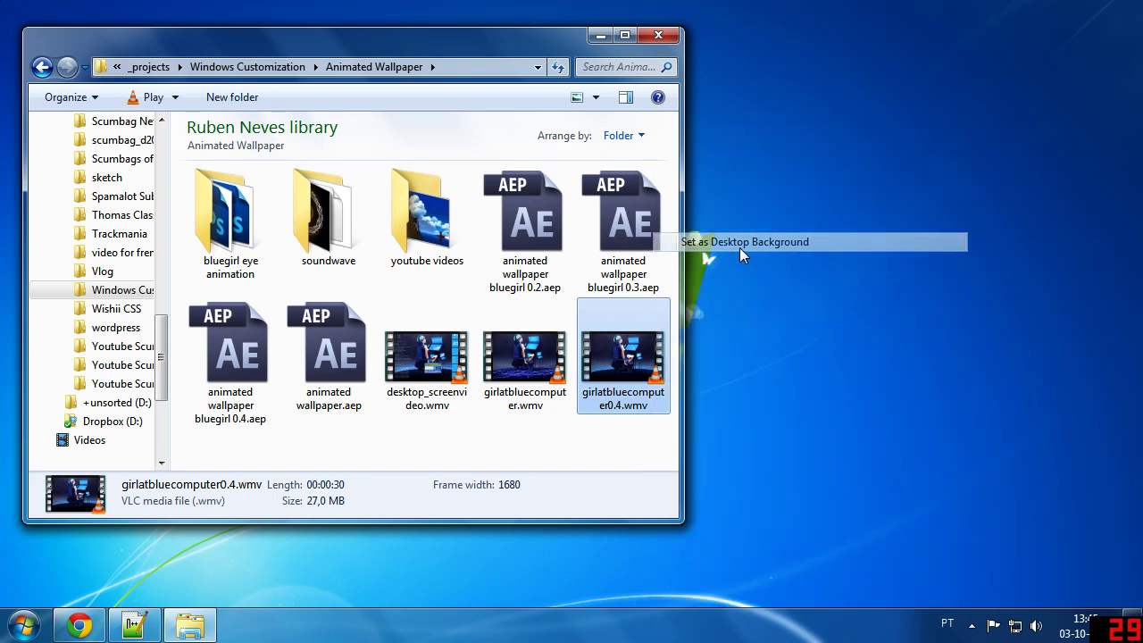
left_click(599, 39)
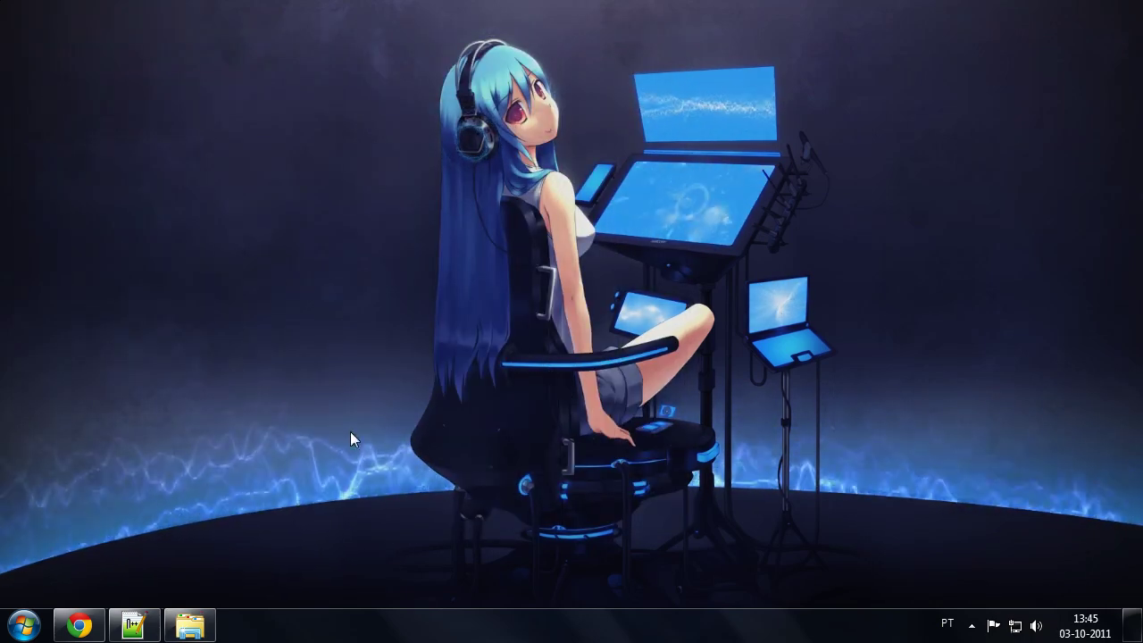
- Restore the Explorer window, move it around over the animated wallpaper, and minimize it again
left_click(189, 625)
left_click_drag(343, 44, 501, 329)
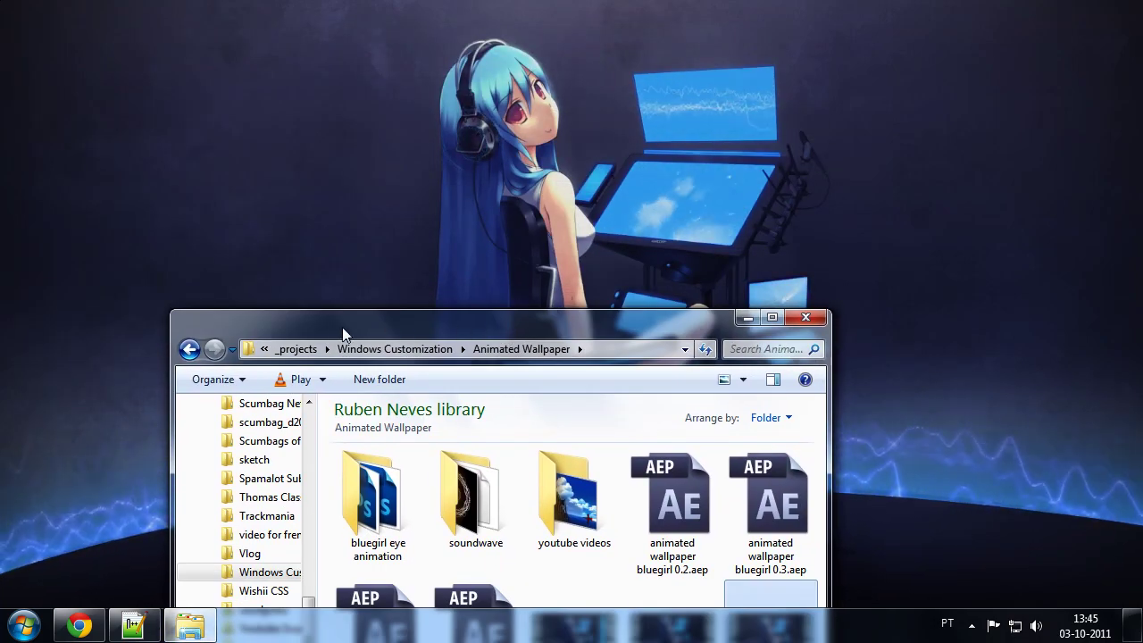
left_click_drag(251, 327, 178, 157)
left_click(735, 148)
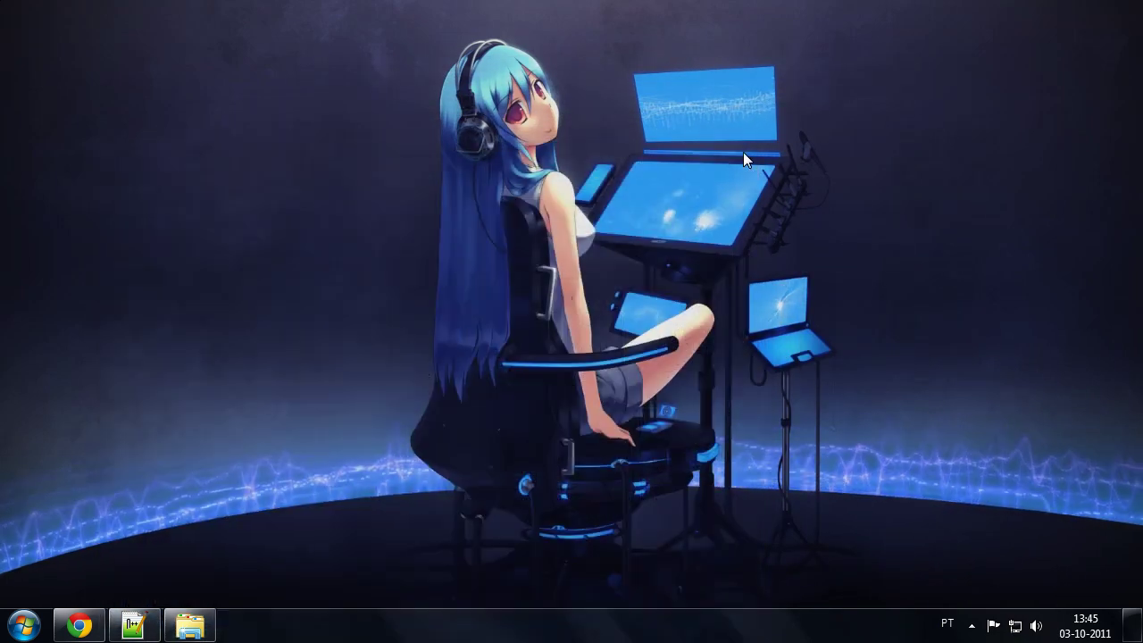